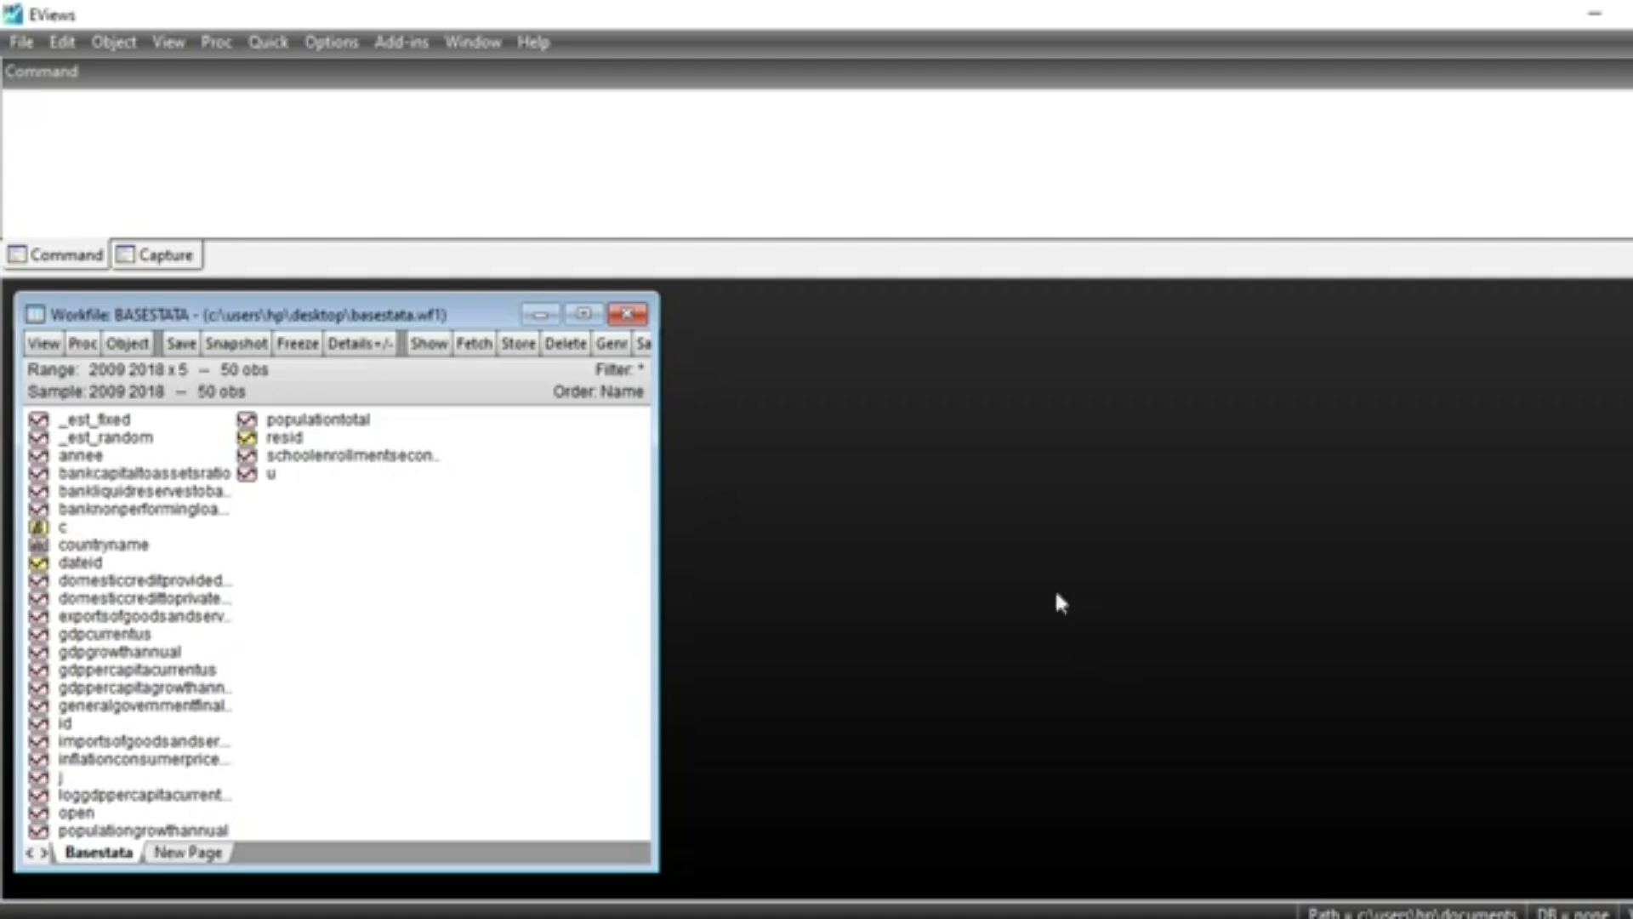
Start a new equation estimation with gdppercapitacurrentus as the dependent variable, followed by c and generalgovernmentfinalconsump as regressors
click(264, 44)
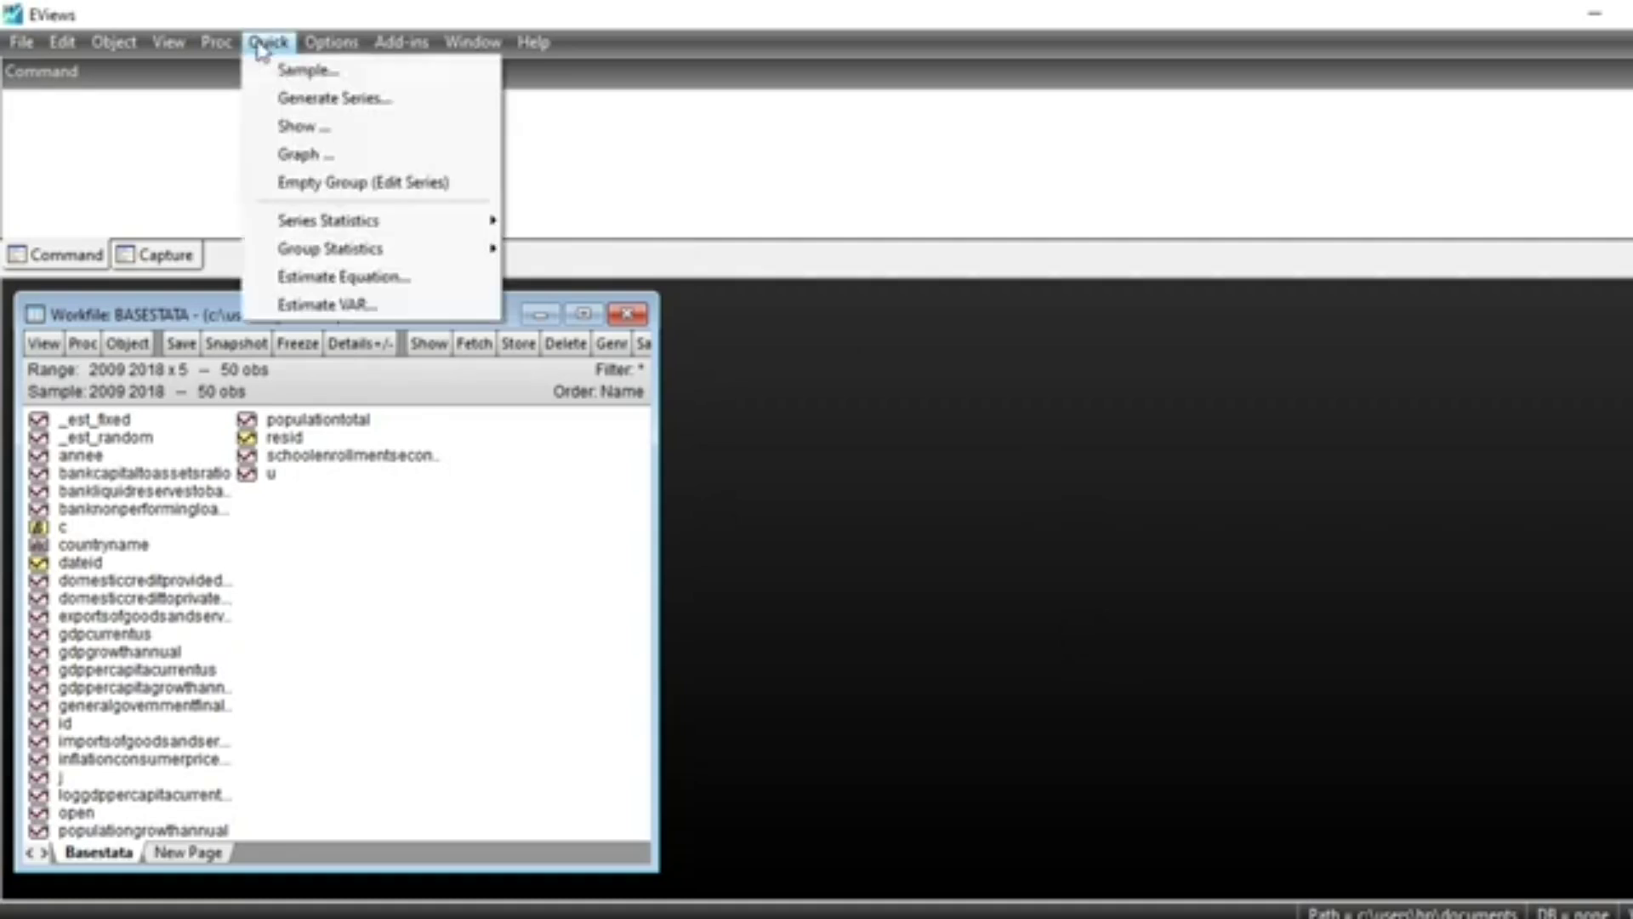
click(403, 277)
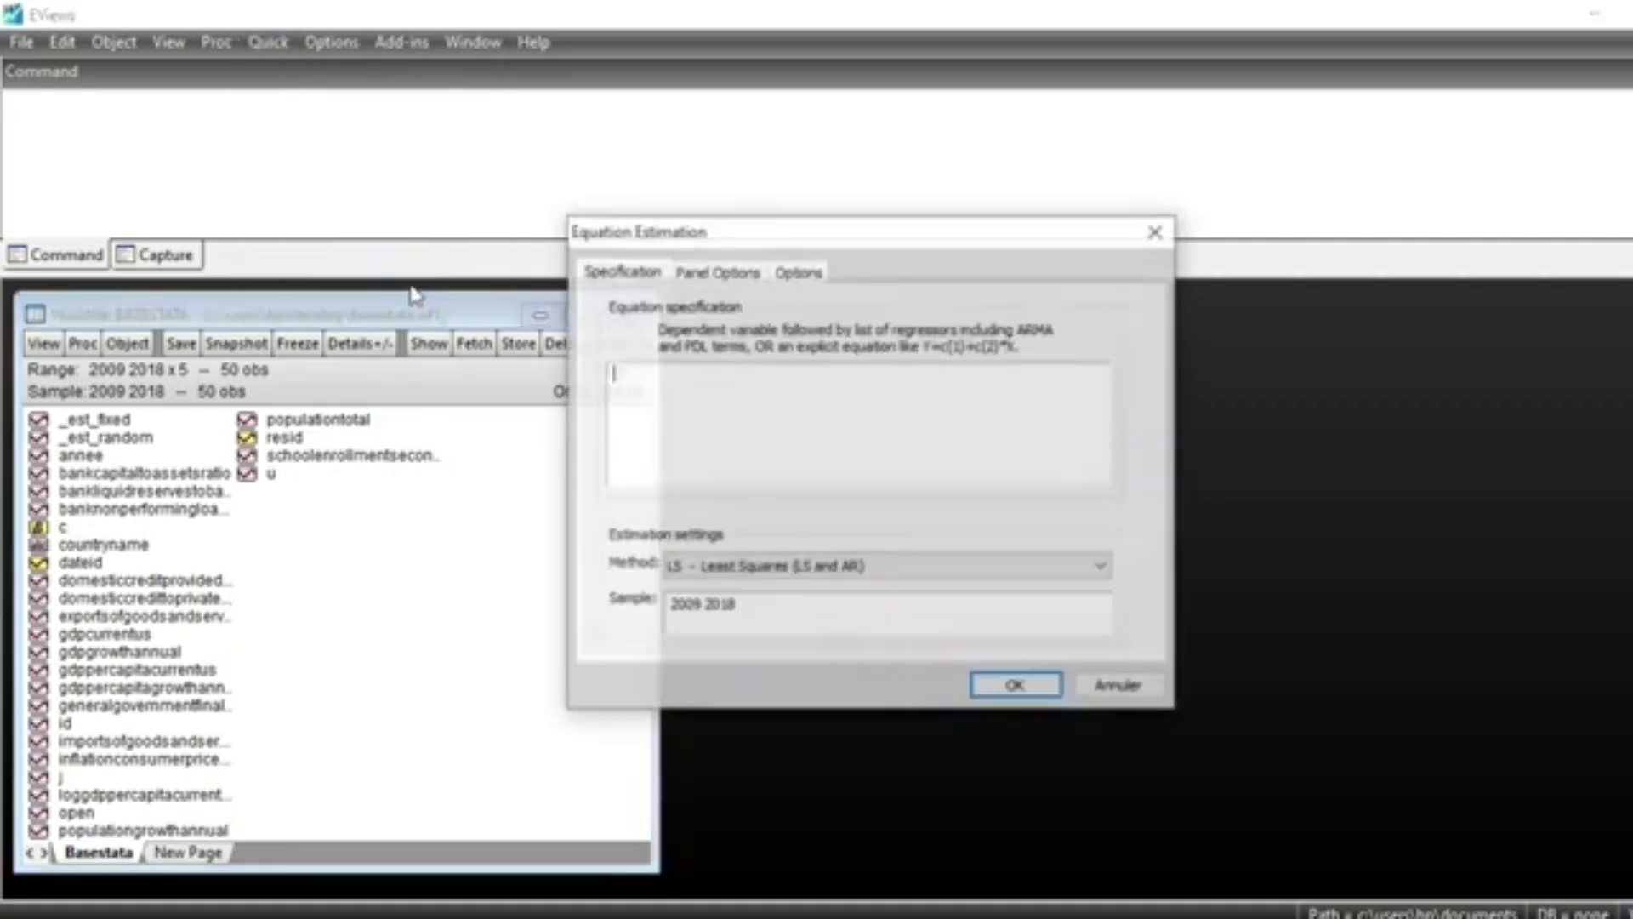
text(gdp)
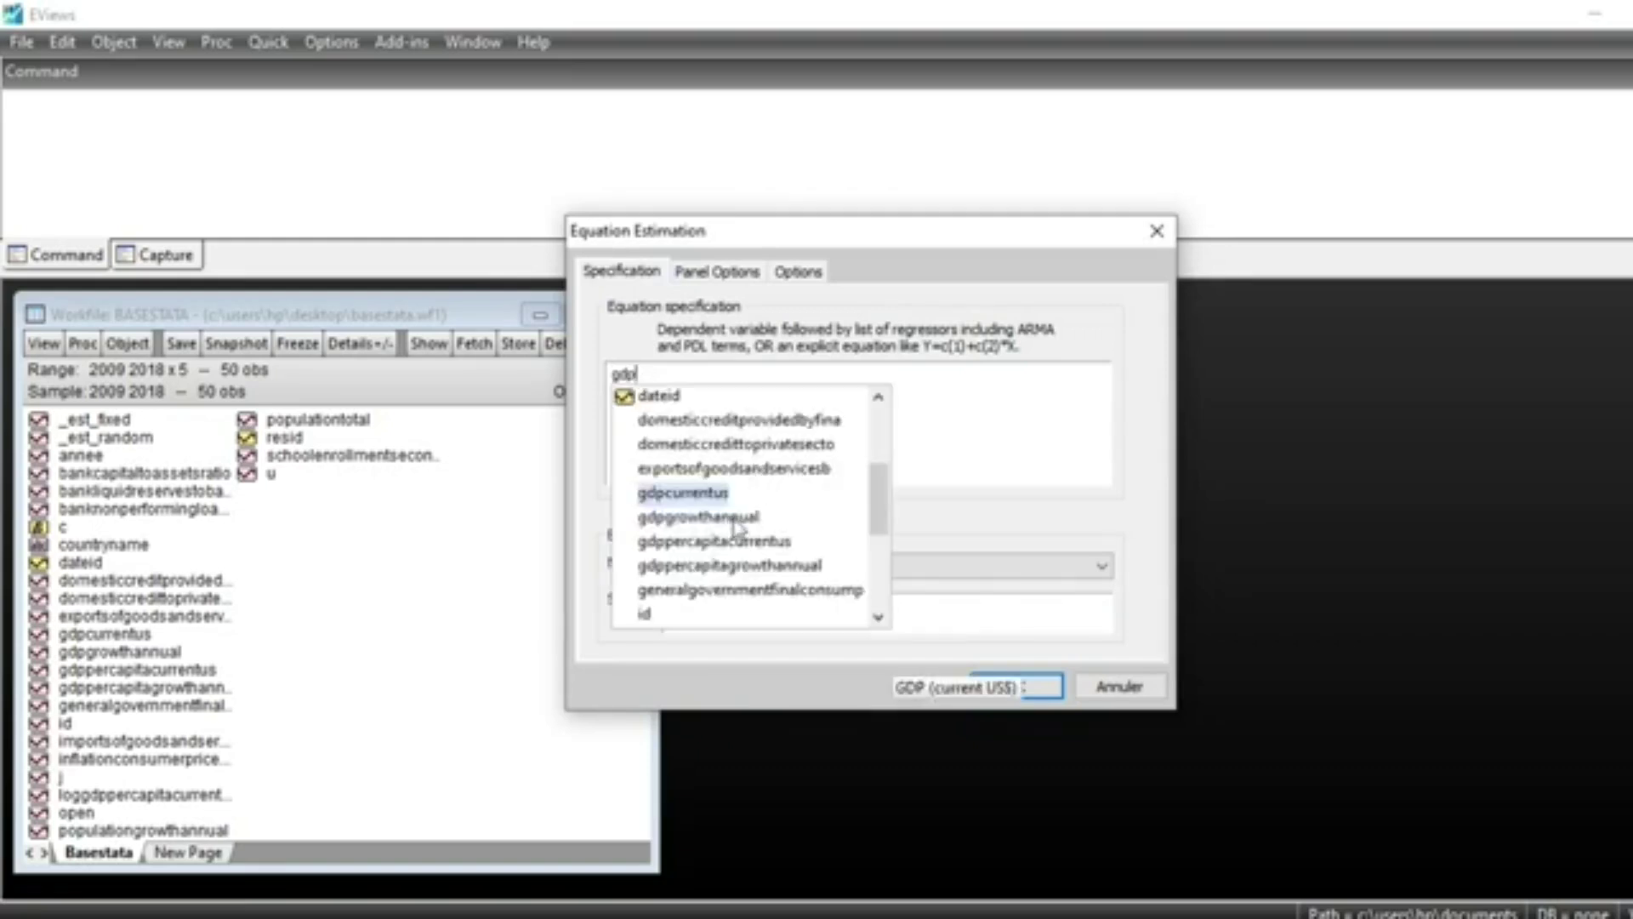
click(732, 546)
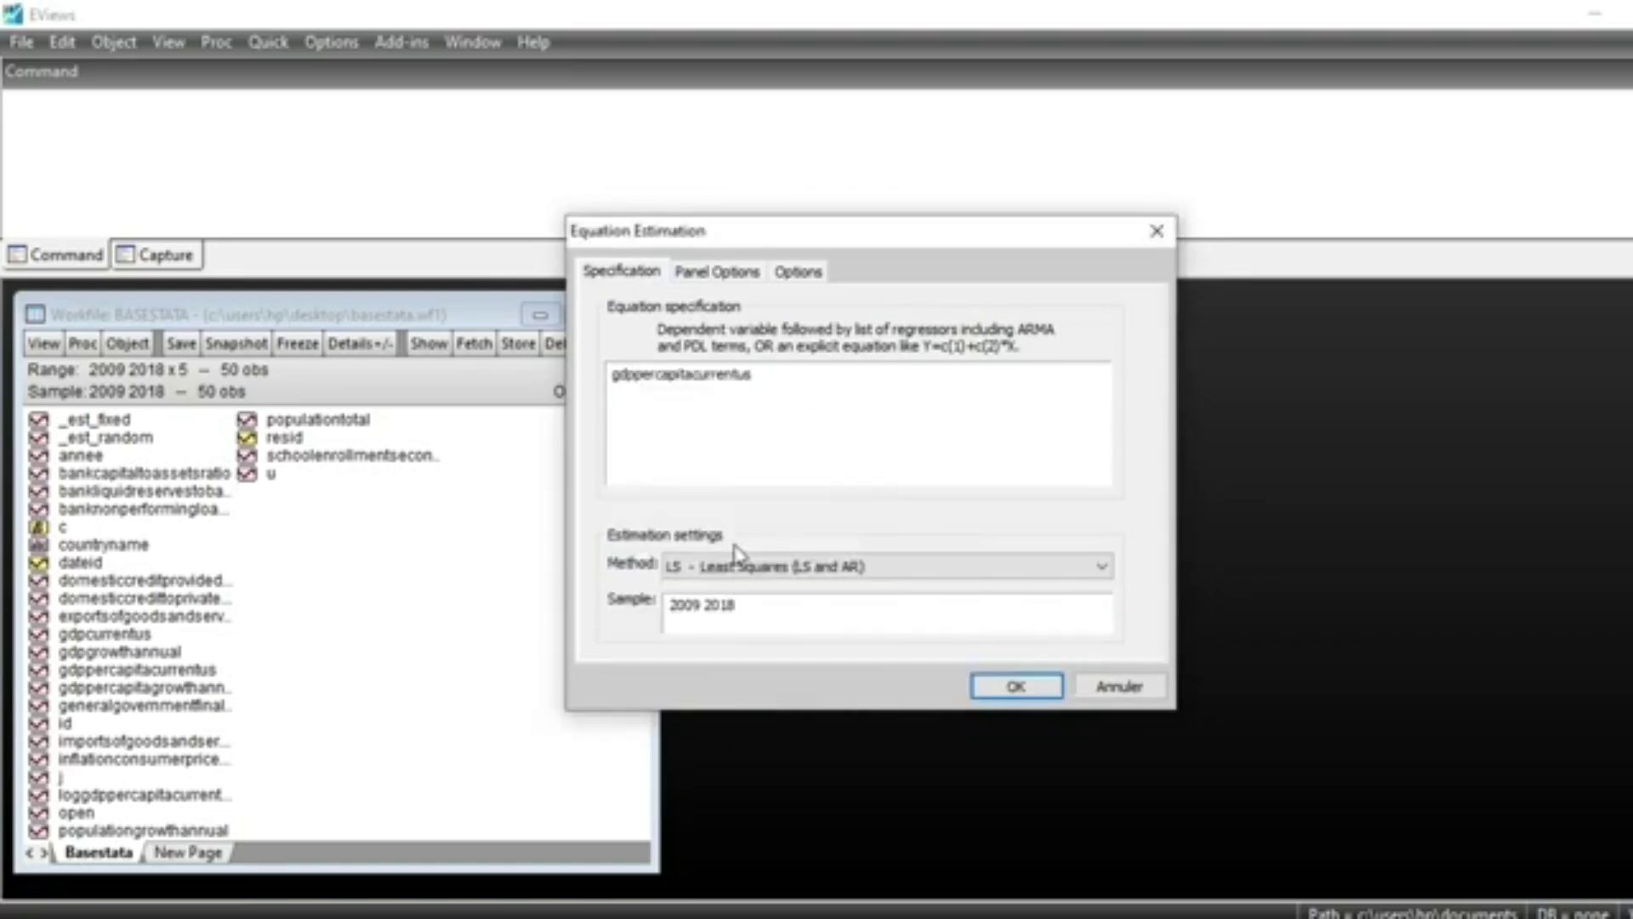
text(c gen)
click(736, 557)
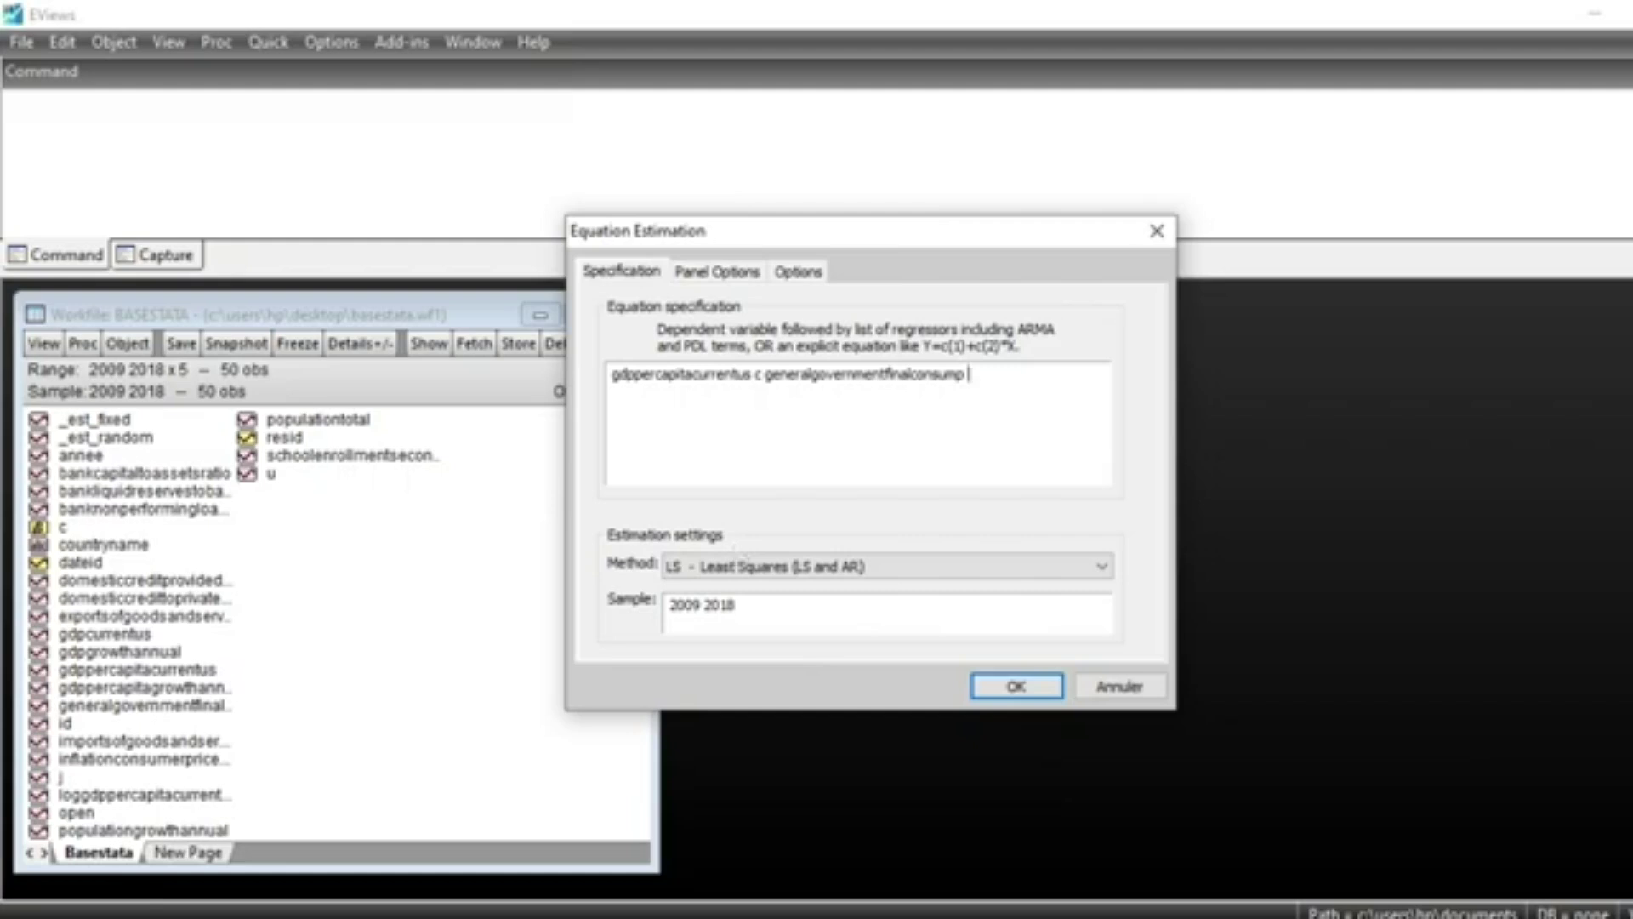
Add open, inflationconsumerpricesannu and populationtotal to the regressors in the equation specification
text(op)
key(Return)
text(i)
key(Return)
text(po)
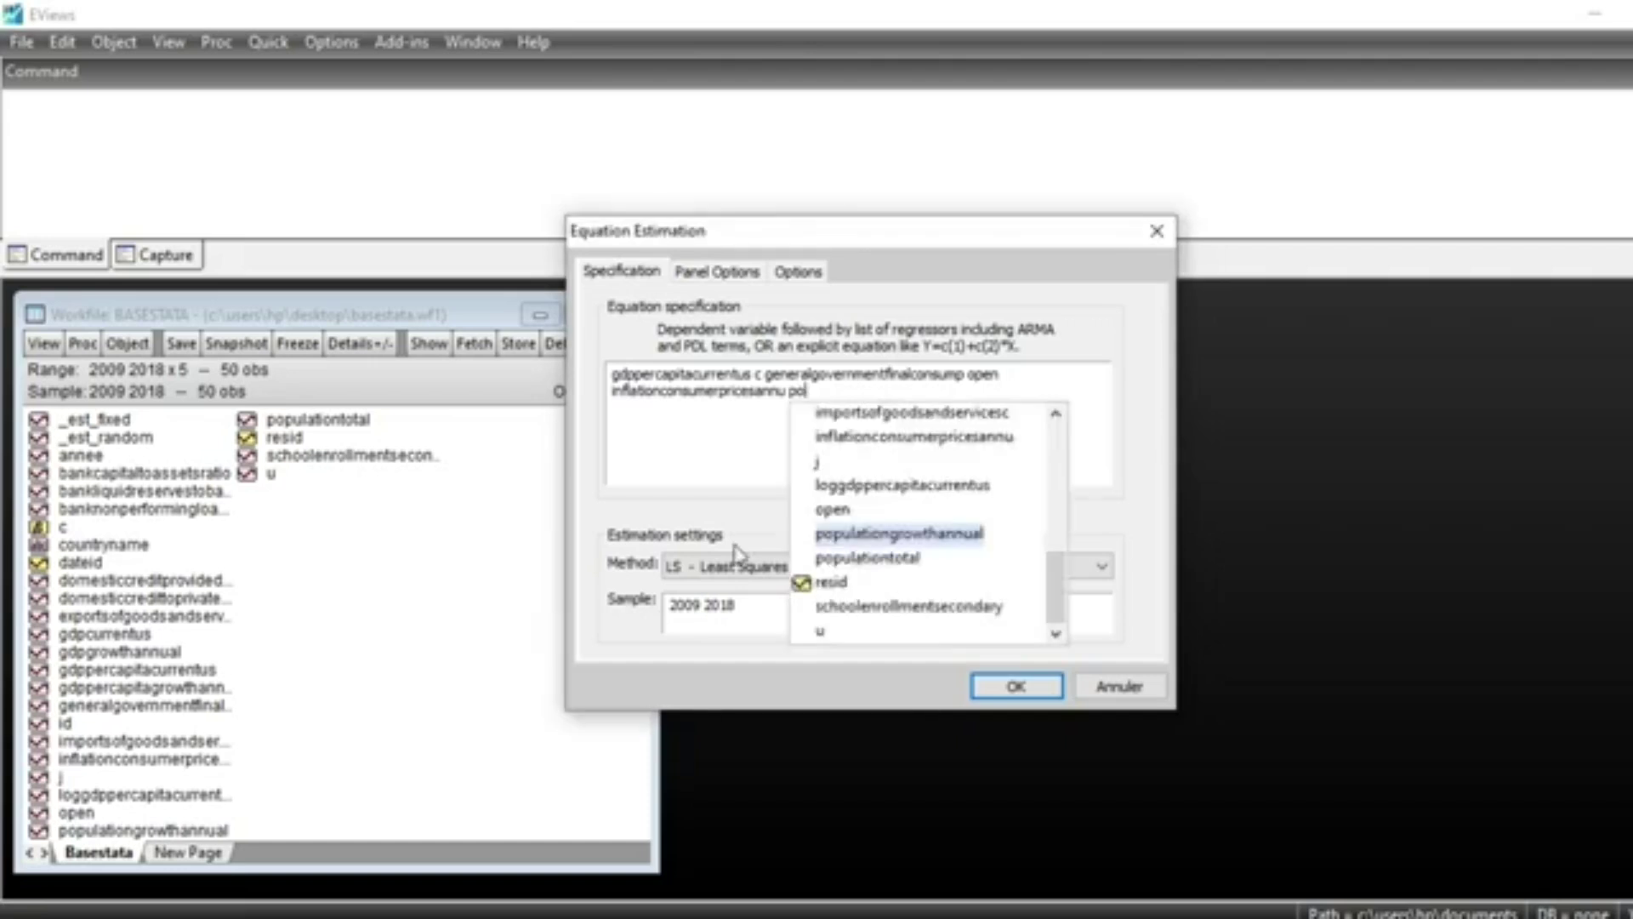
key(Down)
key(Return)
Add domesticcreditprovidedbyfina and schoolenrollmentsecondary to the equation specification
text(des)
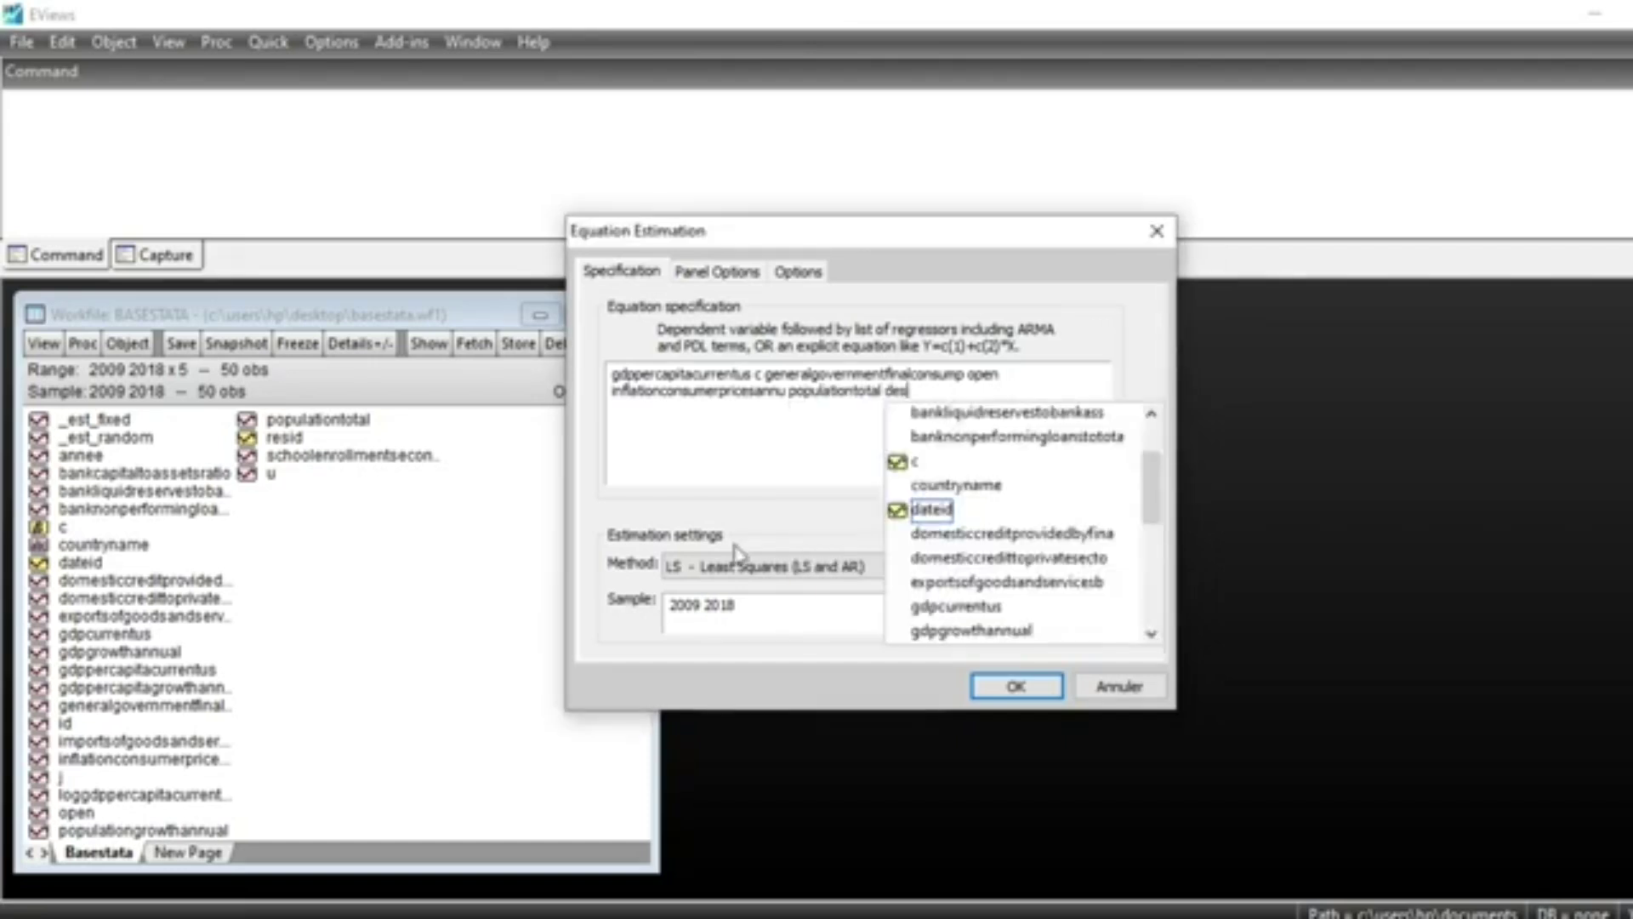
key(Down)
key(Return)
text(sticcreditprovidedbyfina sc)
key(Return)
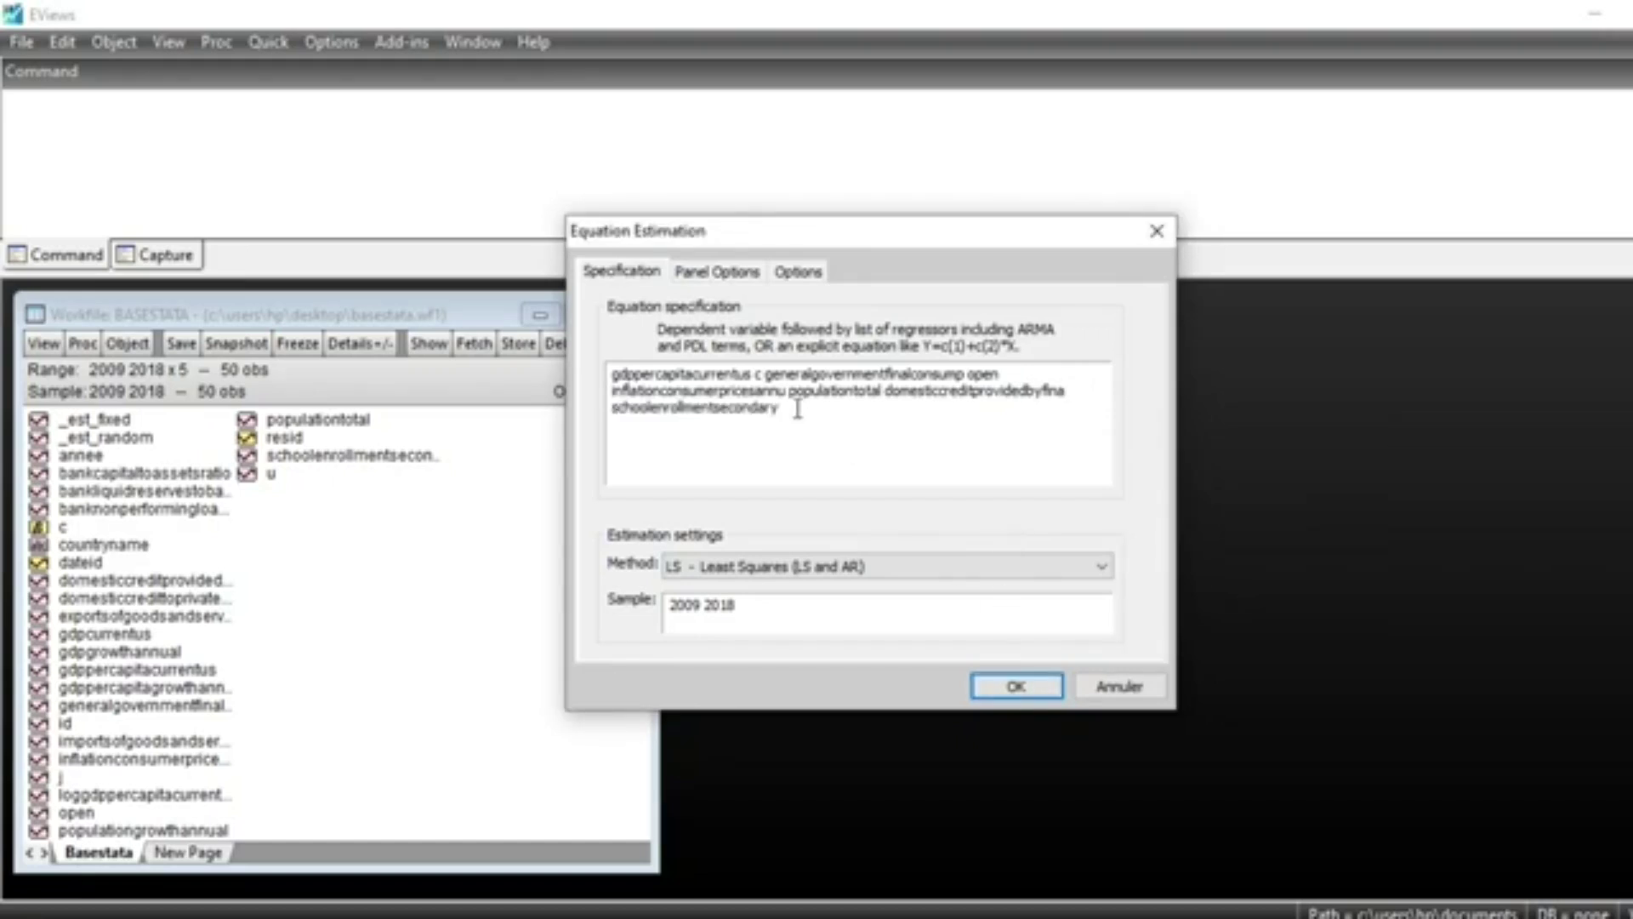
Add bankcapitaltoassetsratio, bankliquidreservestobankass and banknonperformingloanstotota to the regressors, and estimate the equation by least squares over 2009 2018
text(ba)
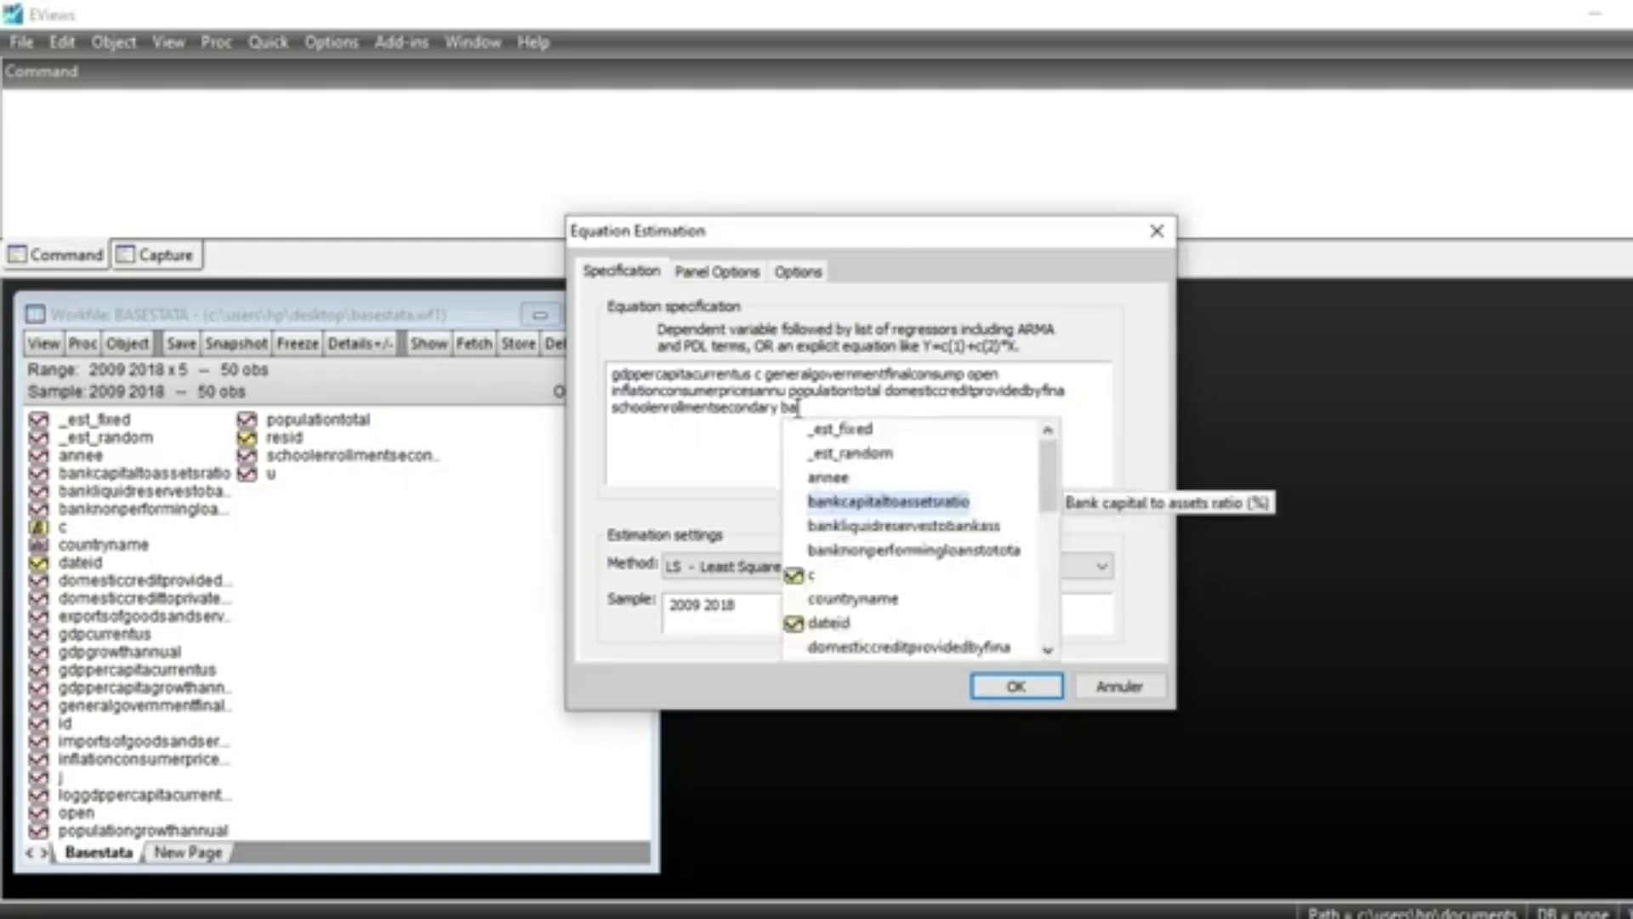
key(Return)
text(ba)
key(Down)
key(Return)
text(bankass ba)
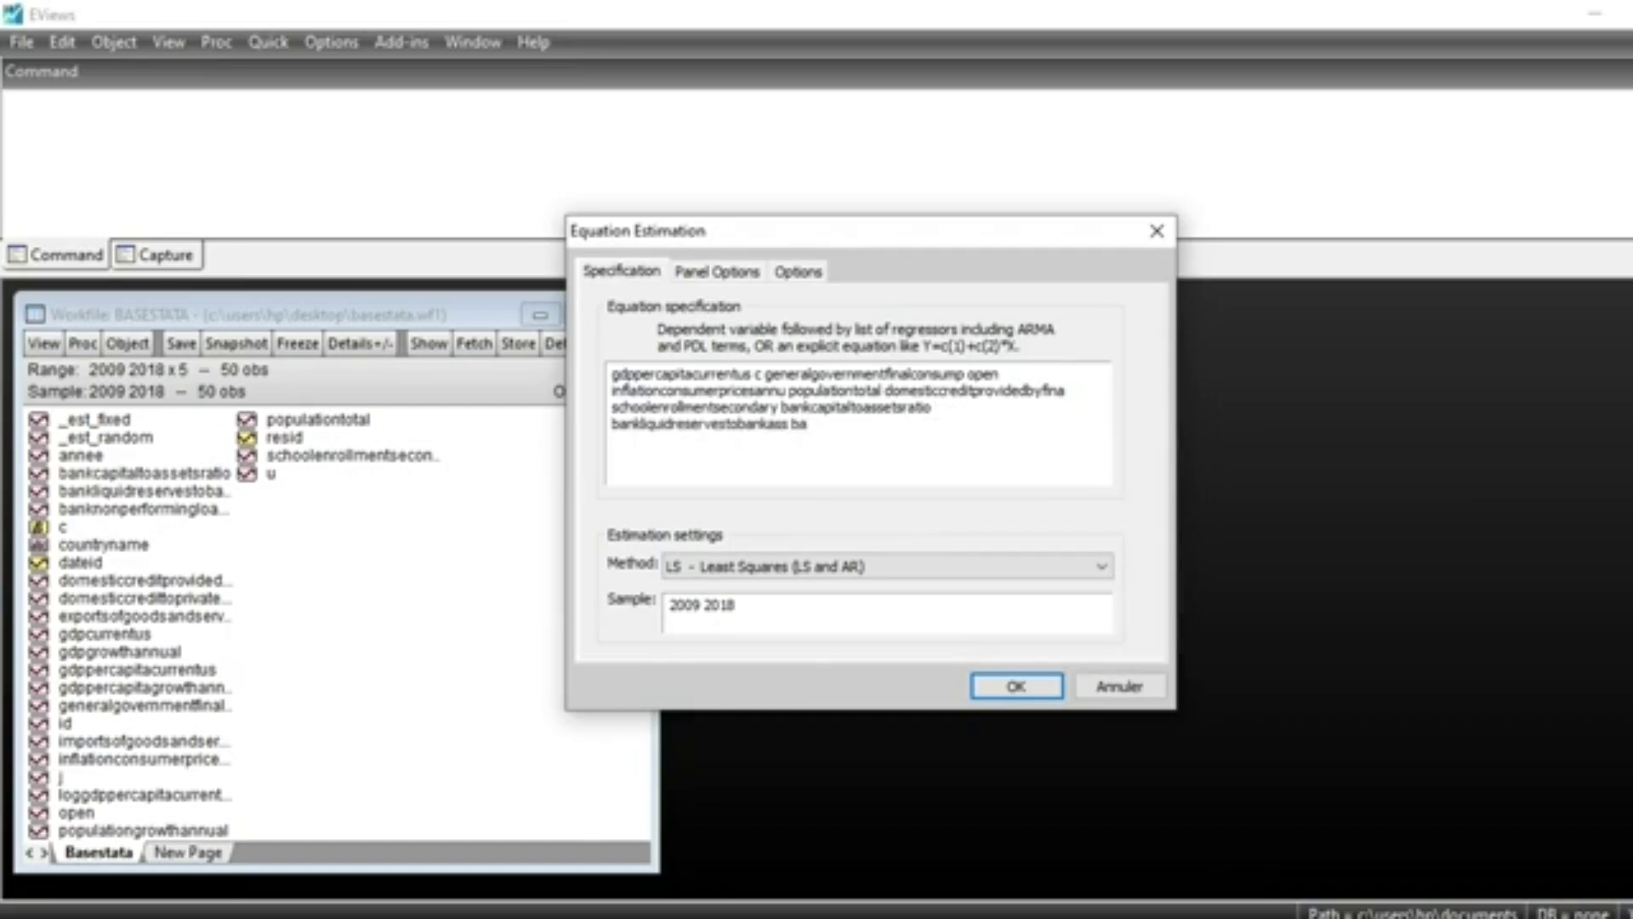
key(Down)
key(Down)
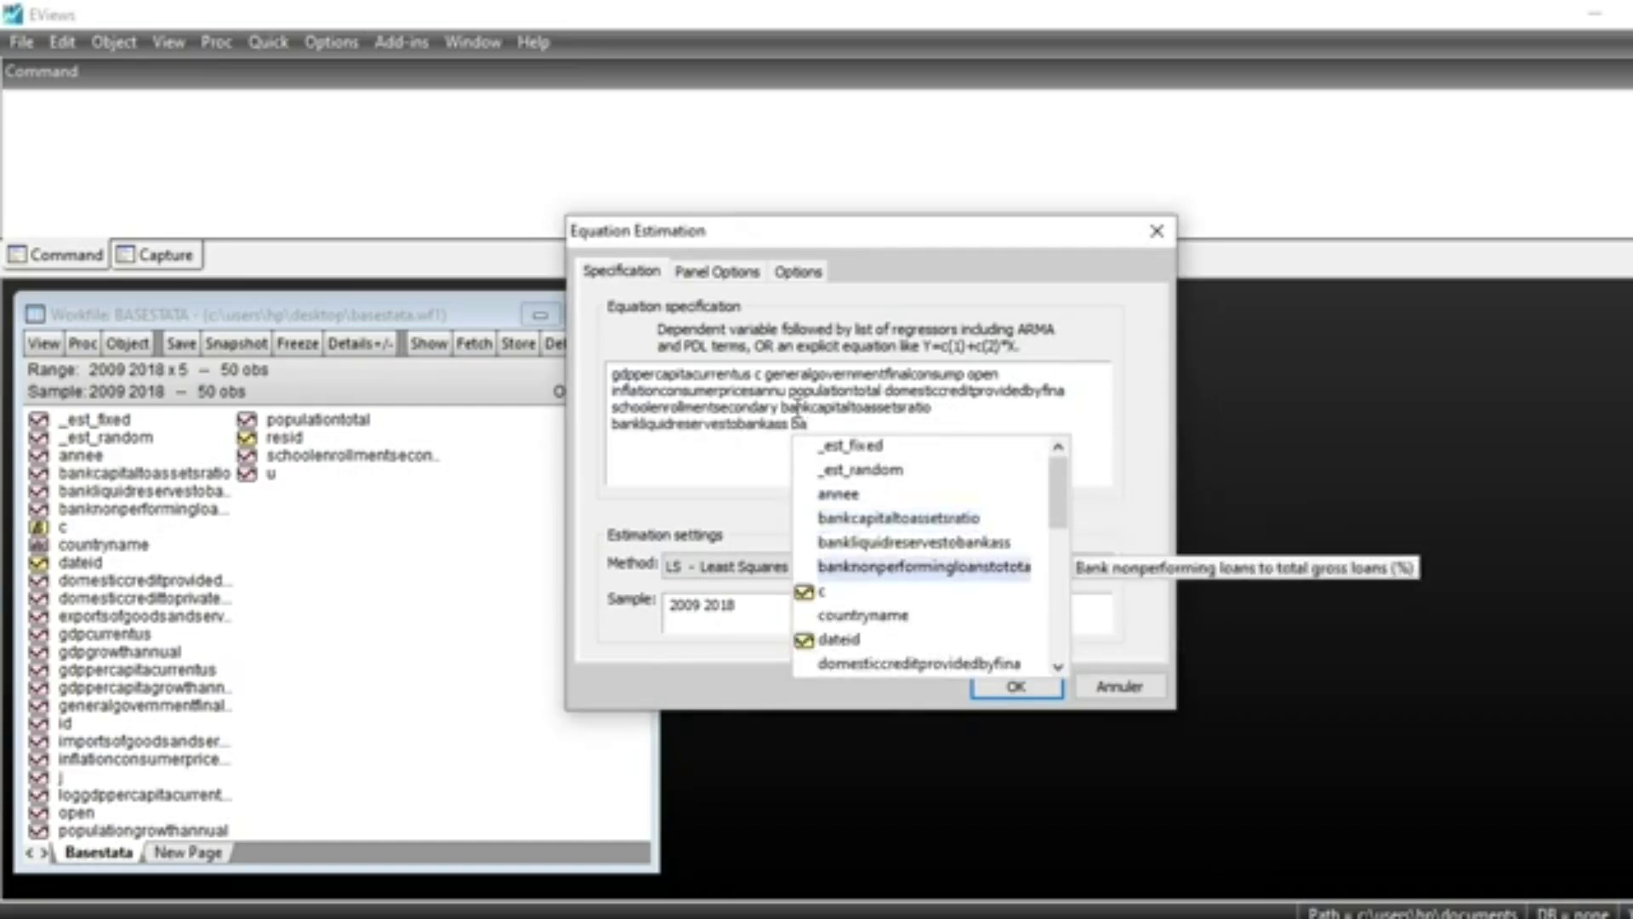
key(Return)
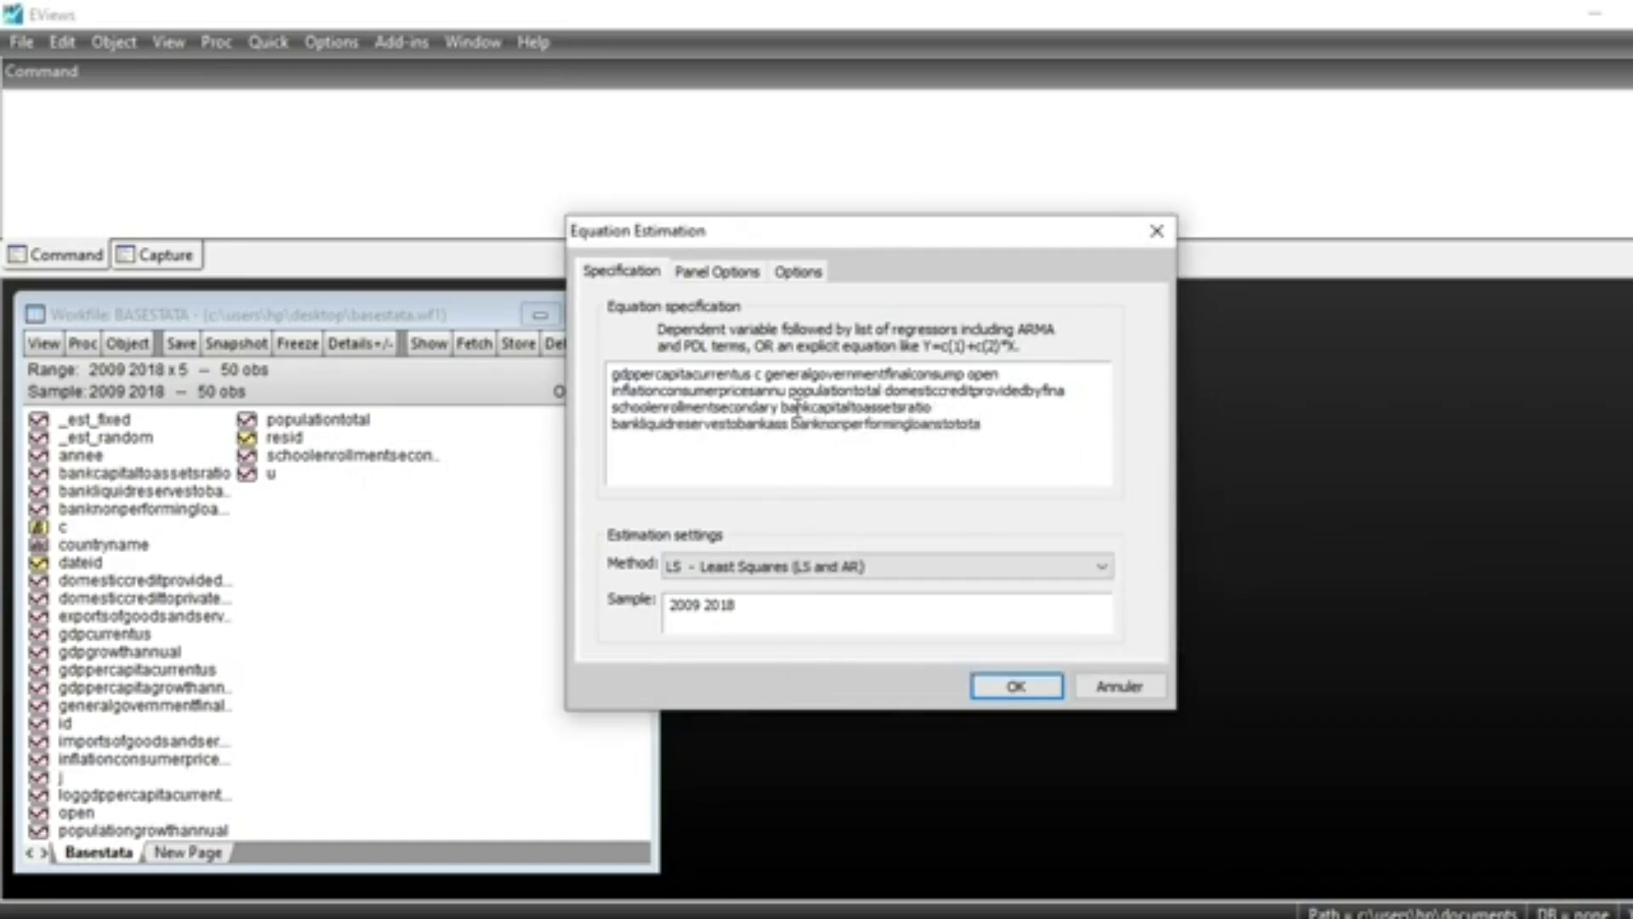
click(1032, 683)
Save the estimated equation in the workfile under the name eq01 and close its window
drag(276, 356, 804, 362)
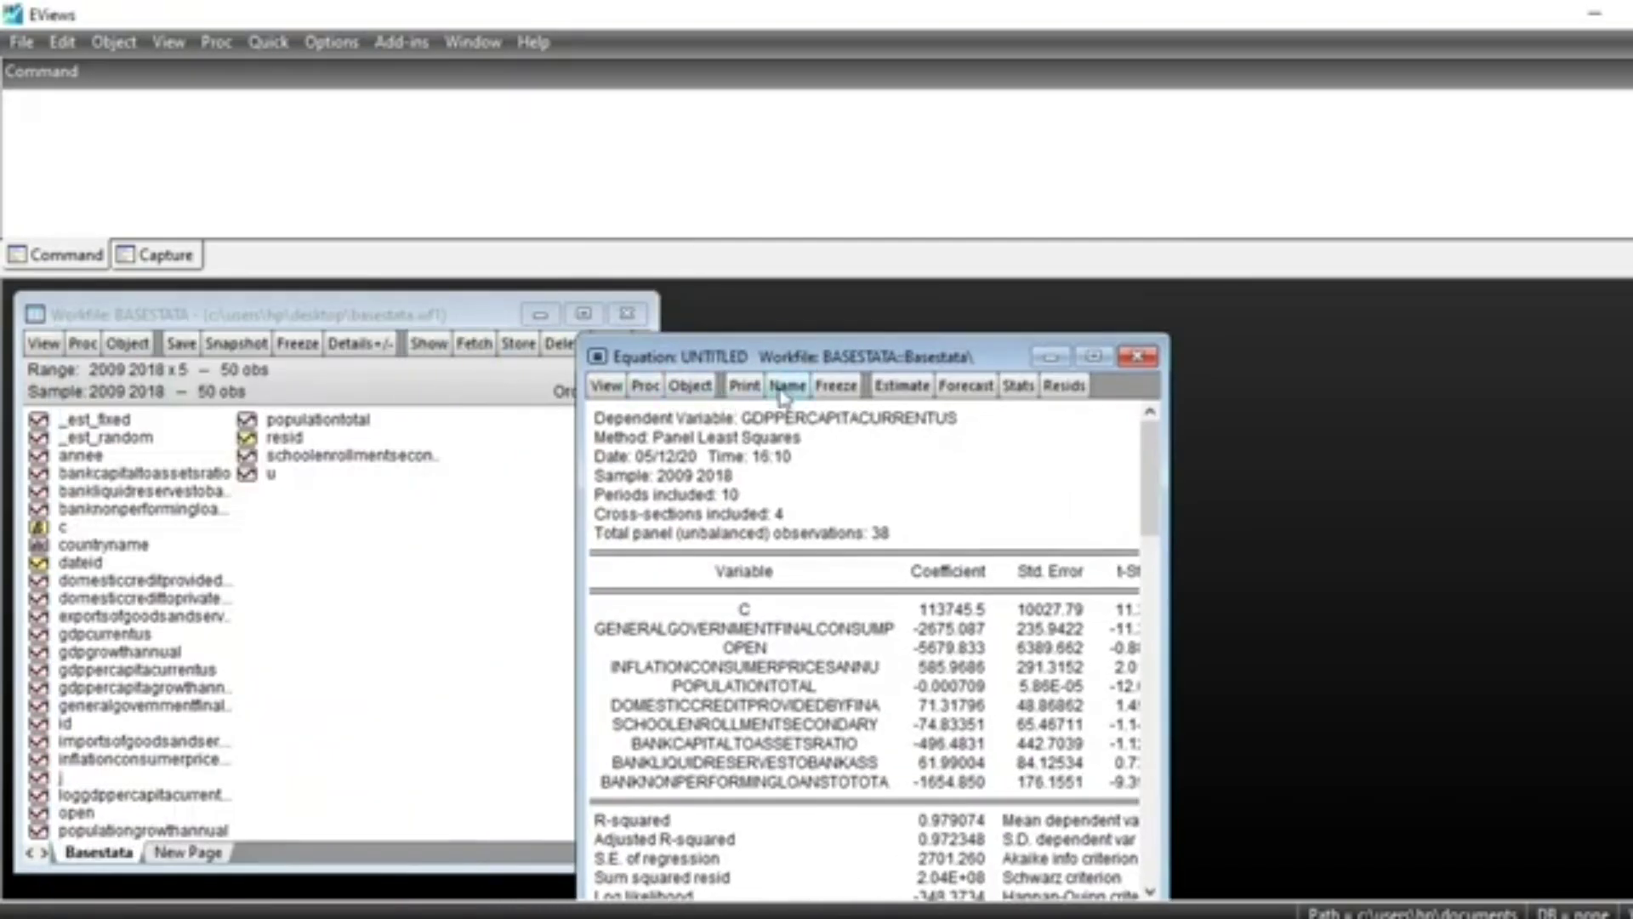
click(787, 386)
click(747, 582)
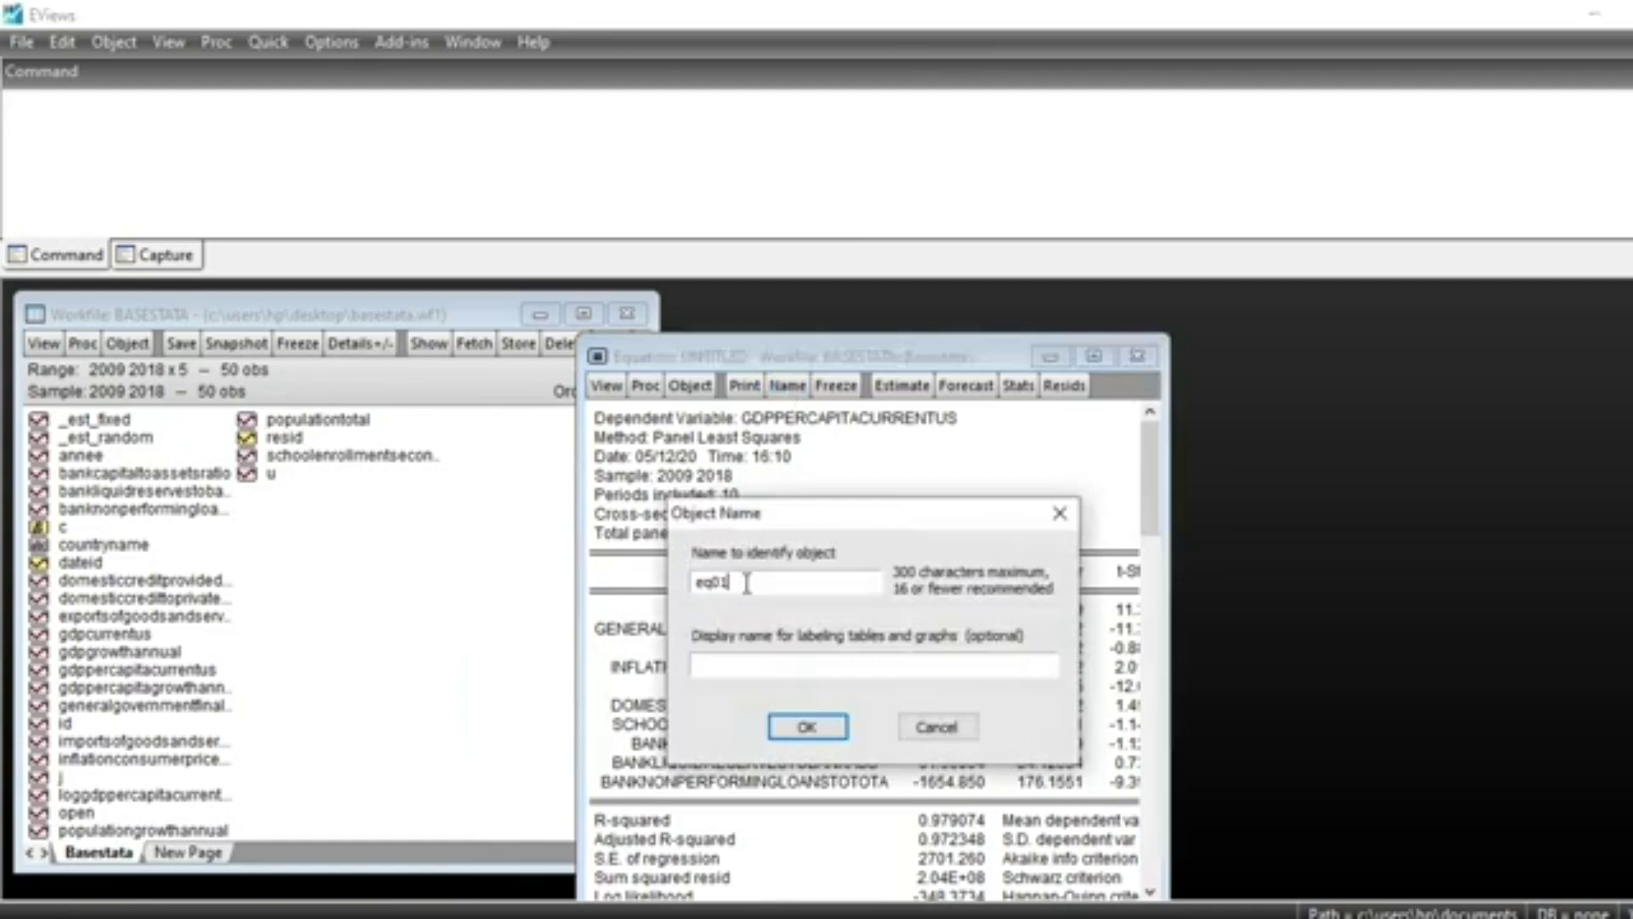
click(808, 726)
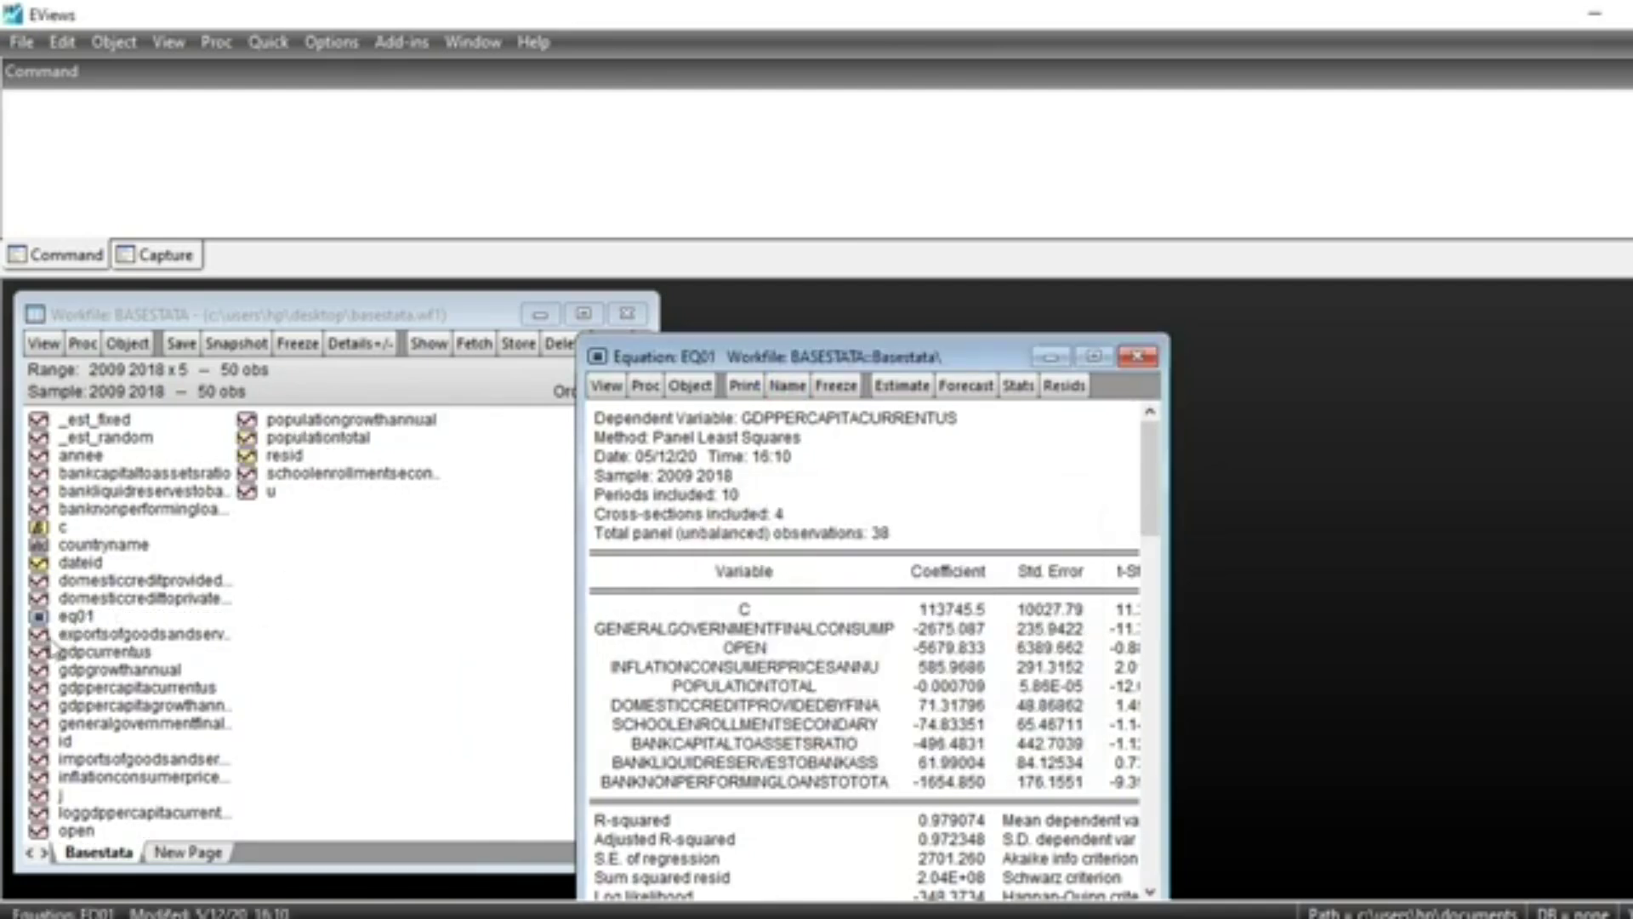
click(1144, 356)
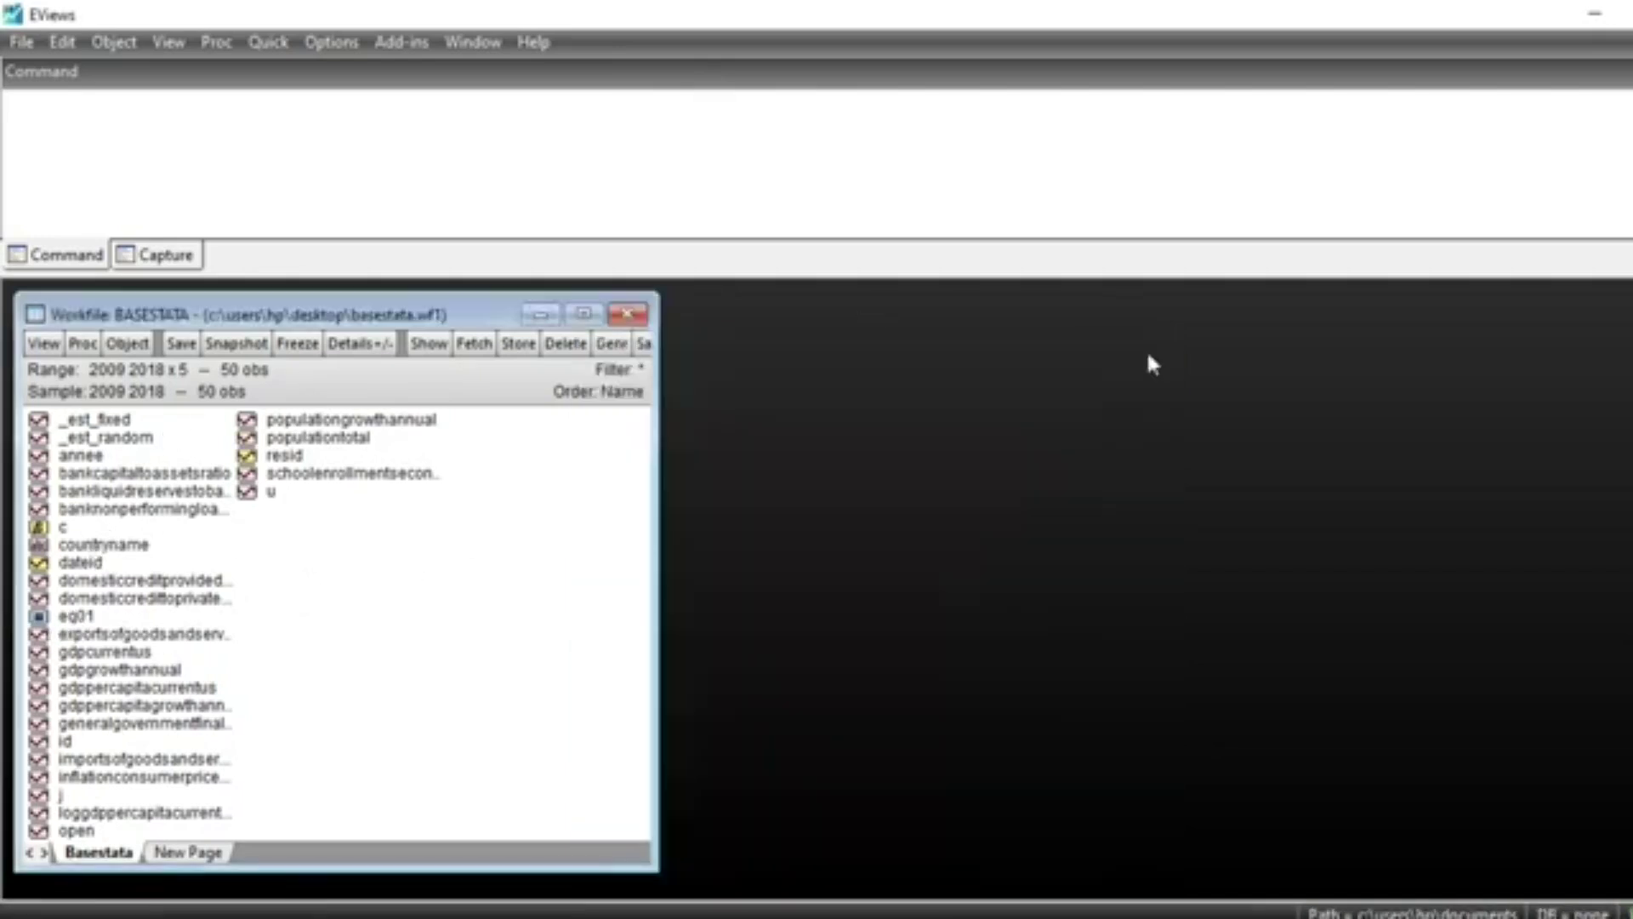
Run the command eq01.varinf to compute the variance inflation factors, and place the result window clear of the workfile's series list
click(75, 119)
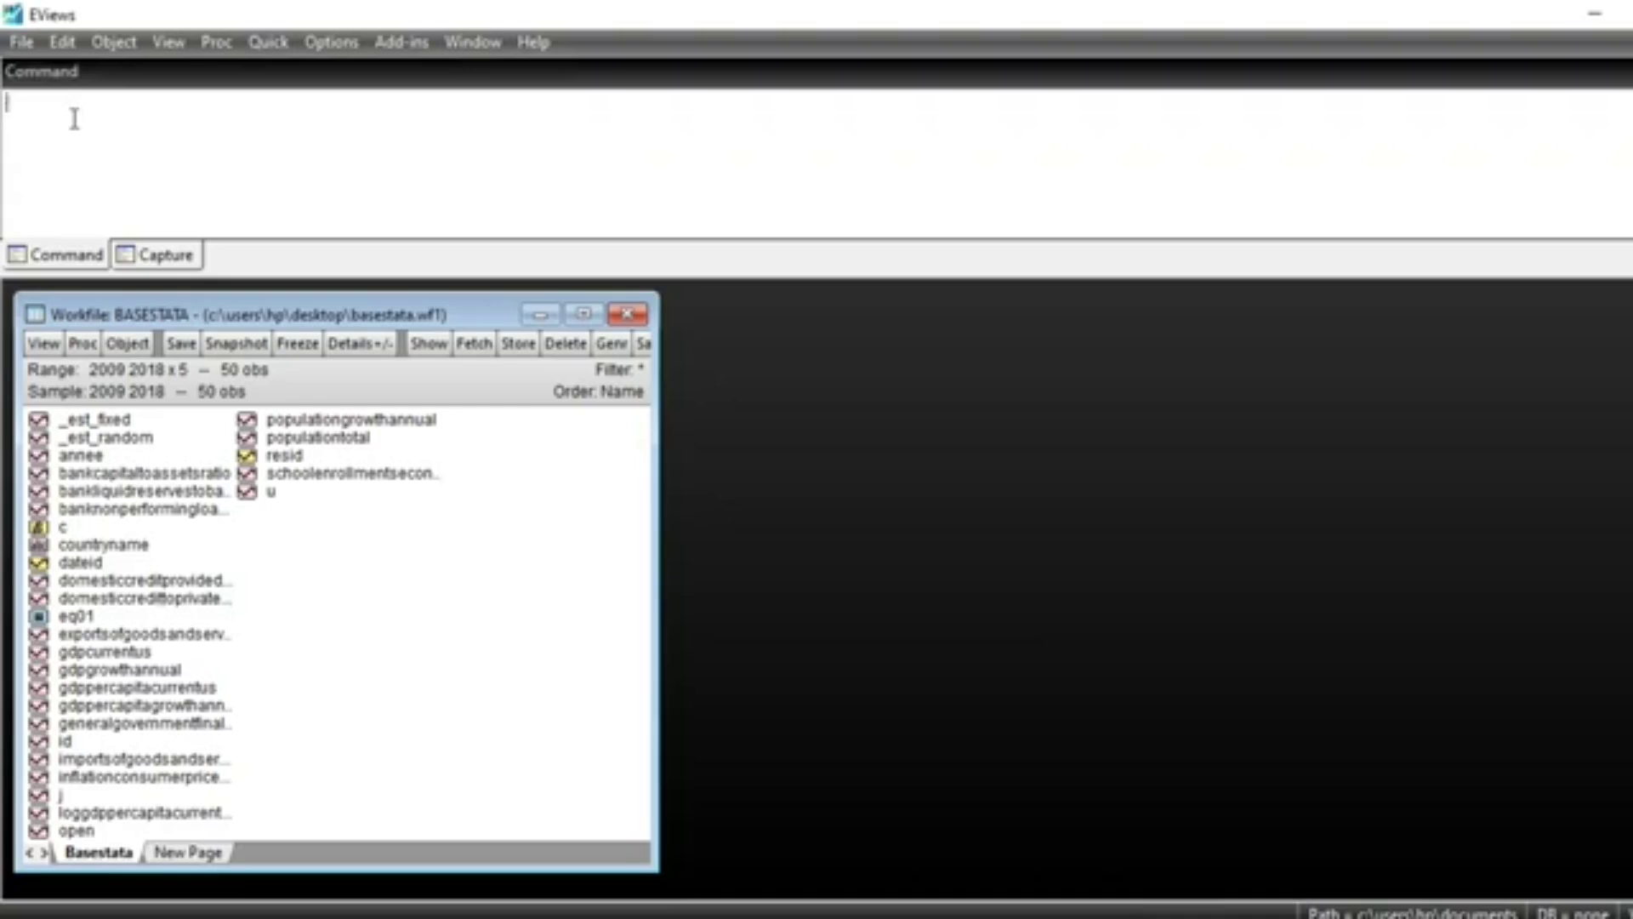
text(eq01.varinf)
drag(86, 102, 43, 103)
click(111, 104)
key(Return)
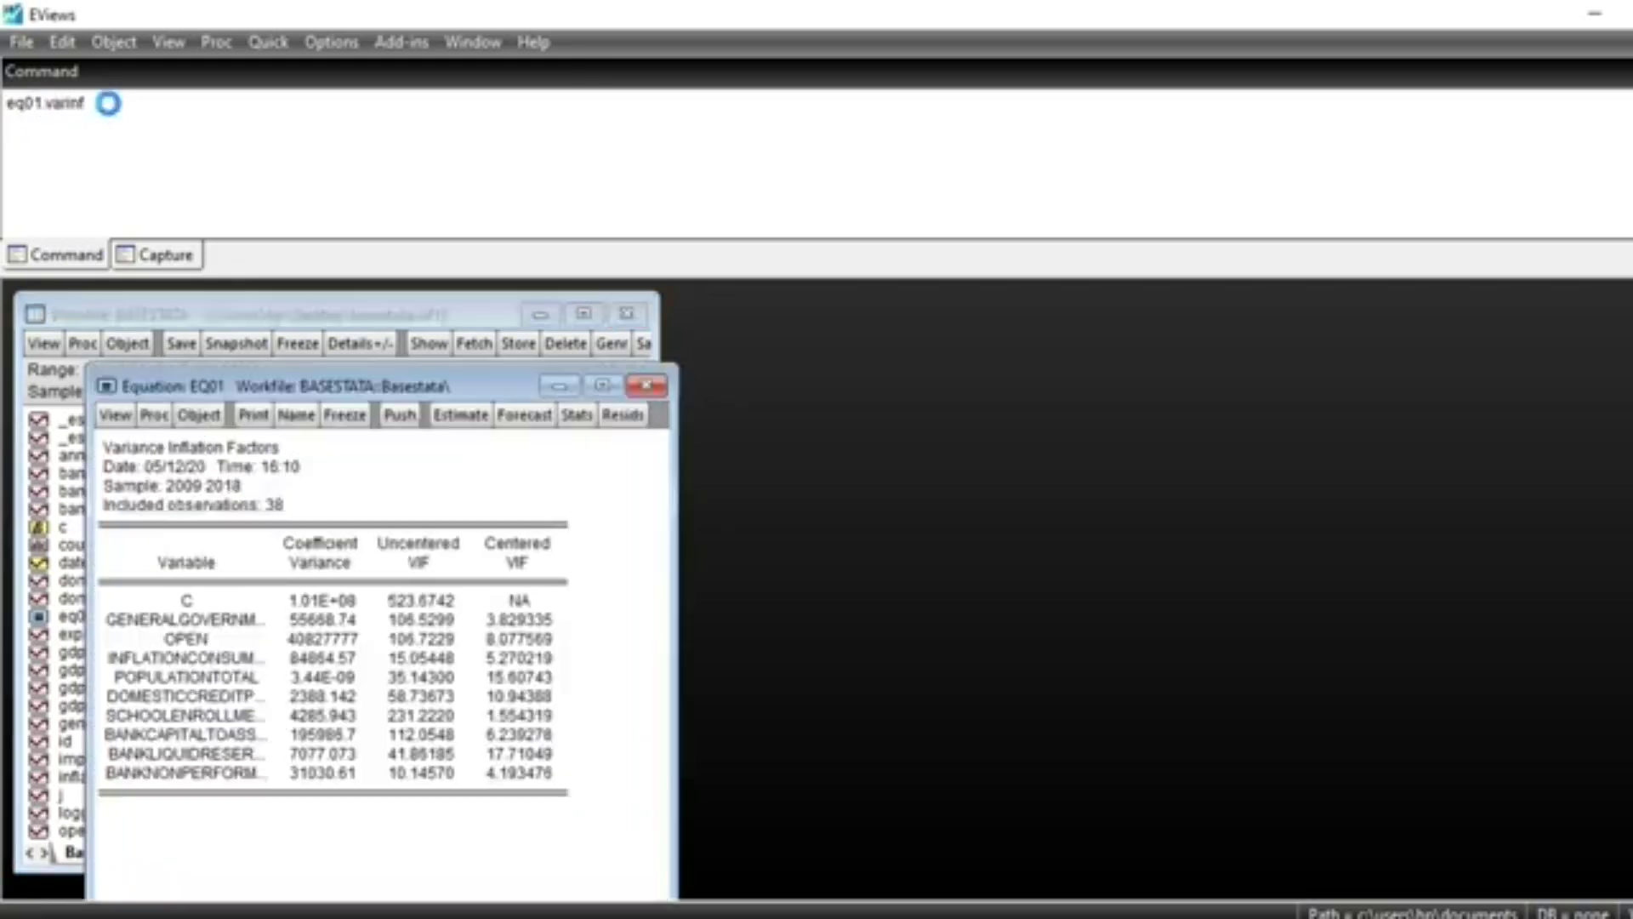
drag(322, 393, 675, 363)
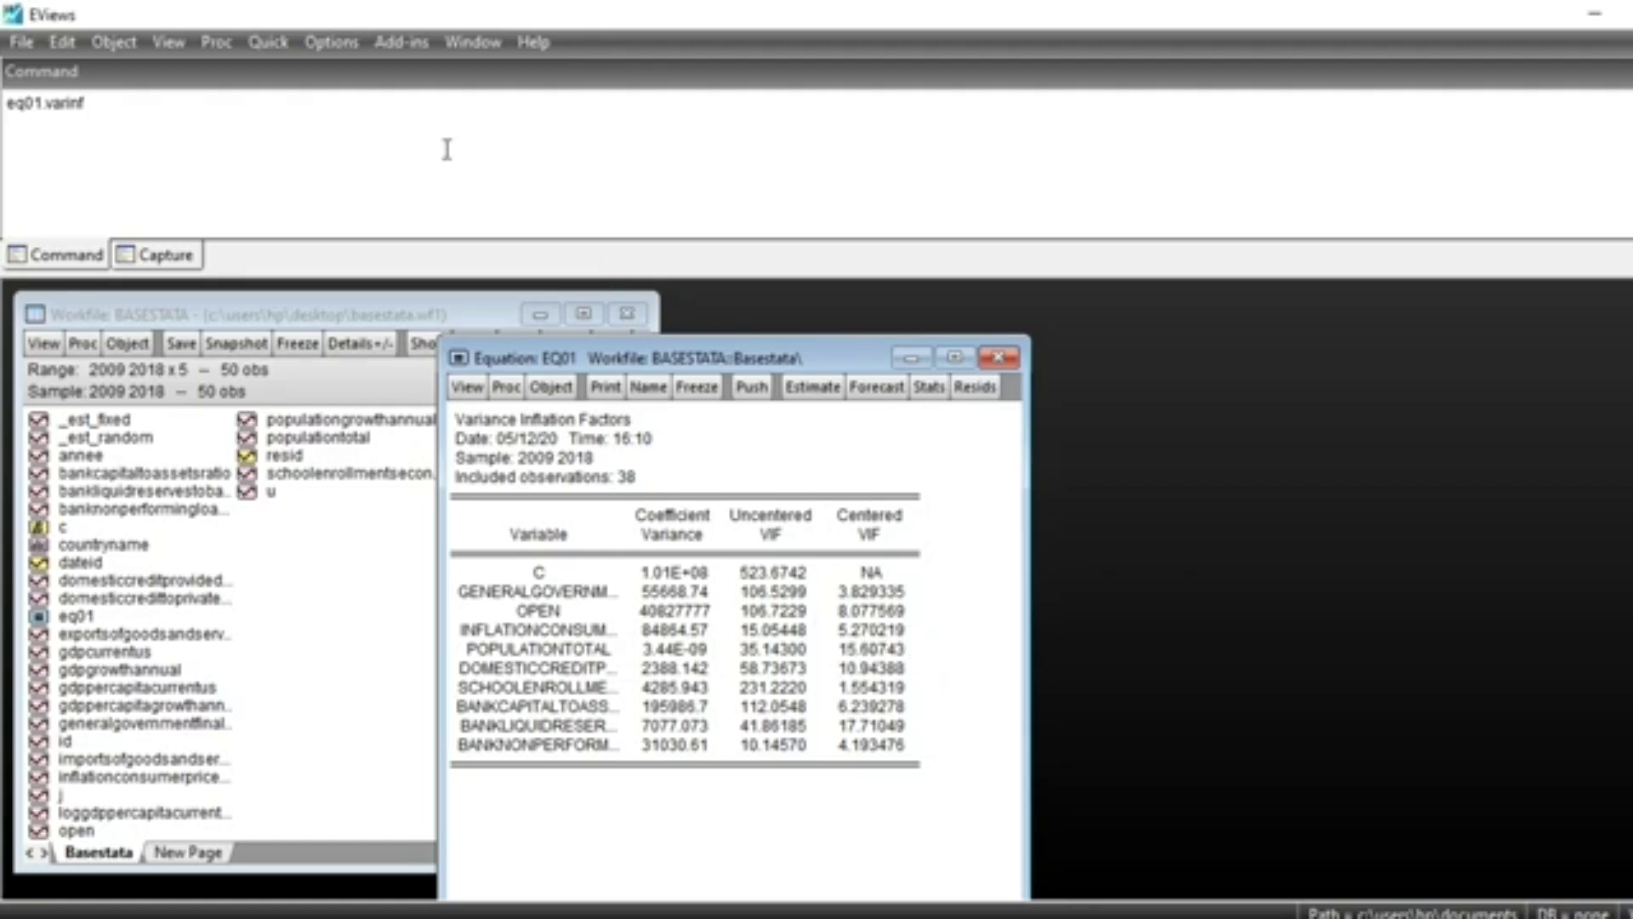
Remove populationtotal from the eq01 specification, re-estimate the equation and rerun eq01.varinf
click(829, 388)
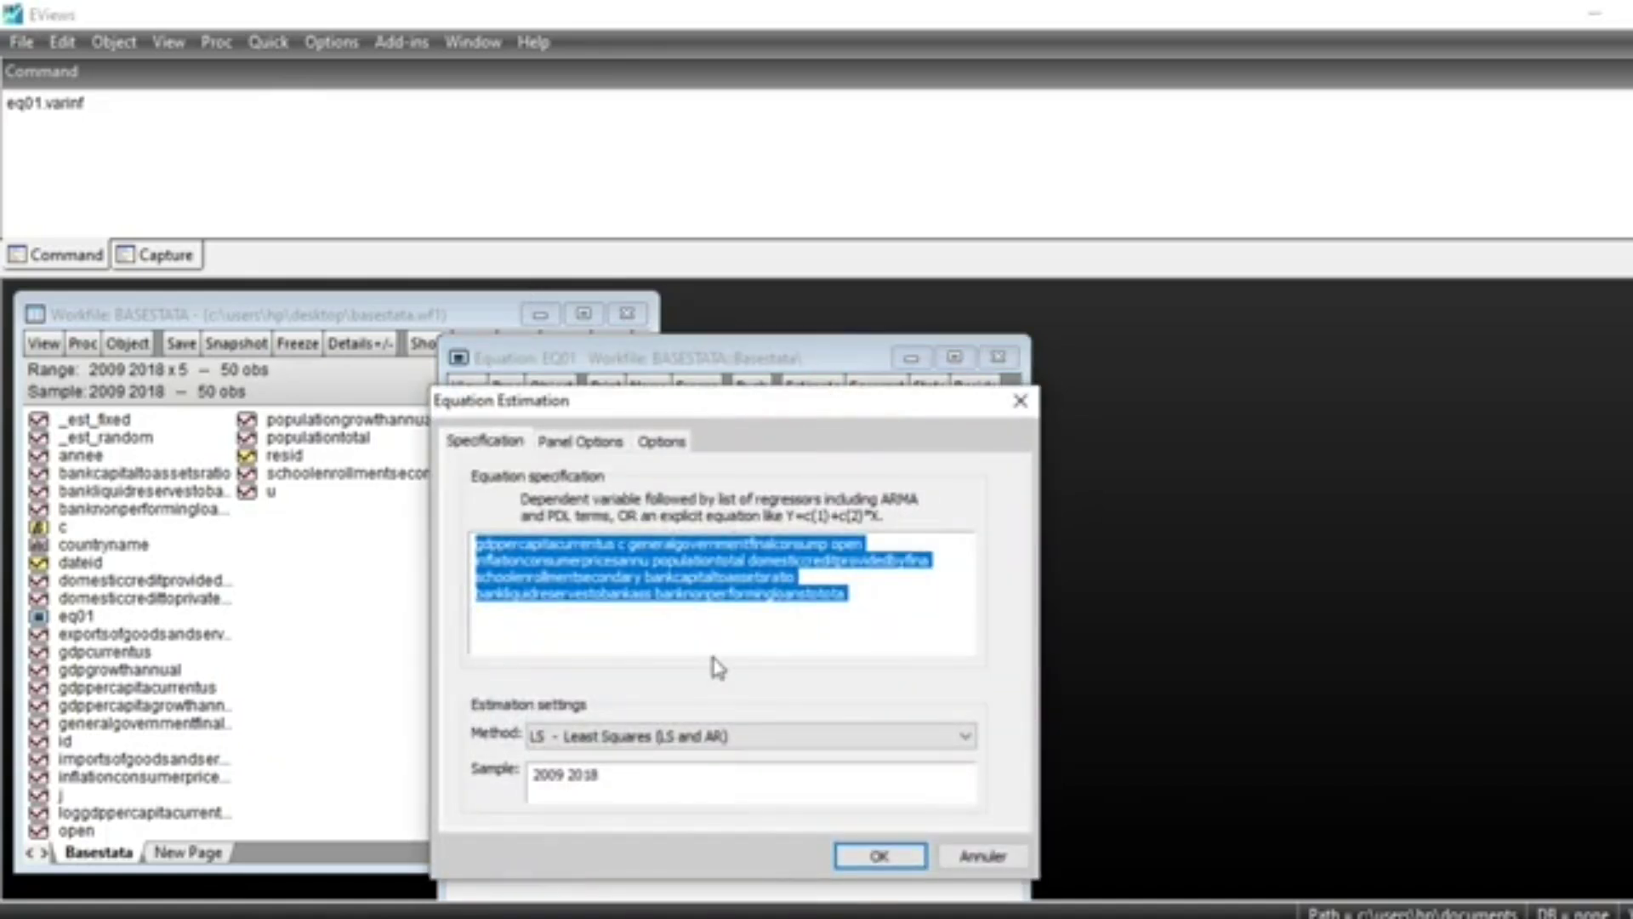
click(653, 614)
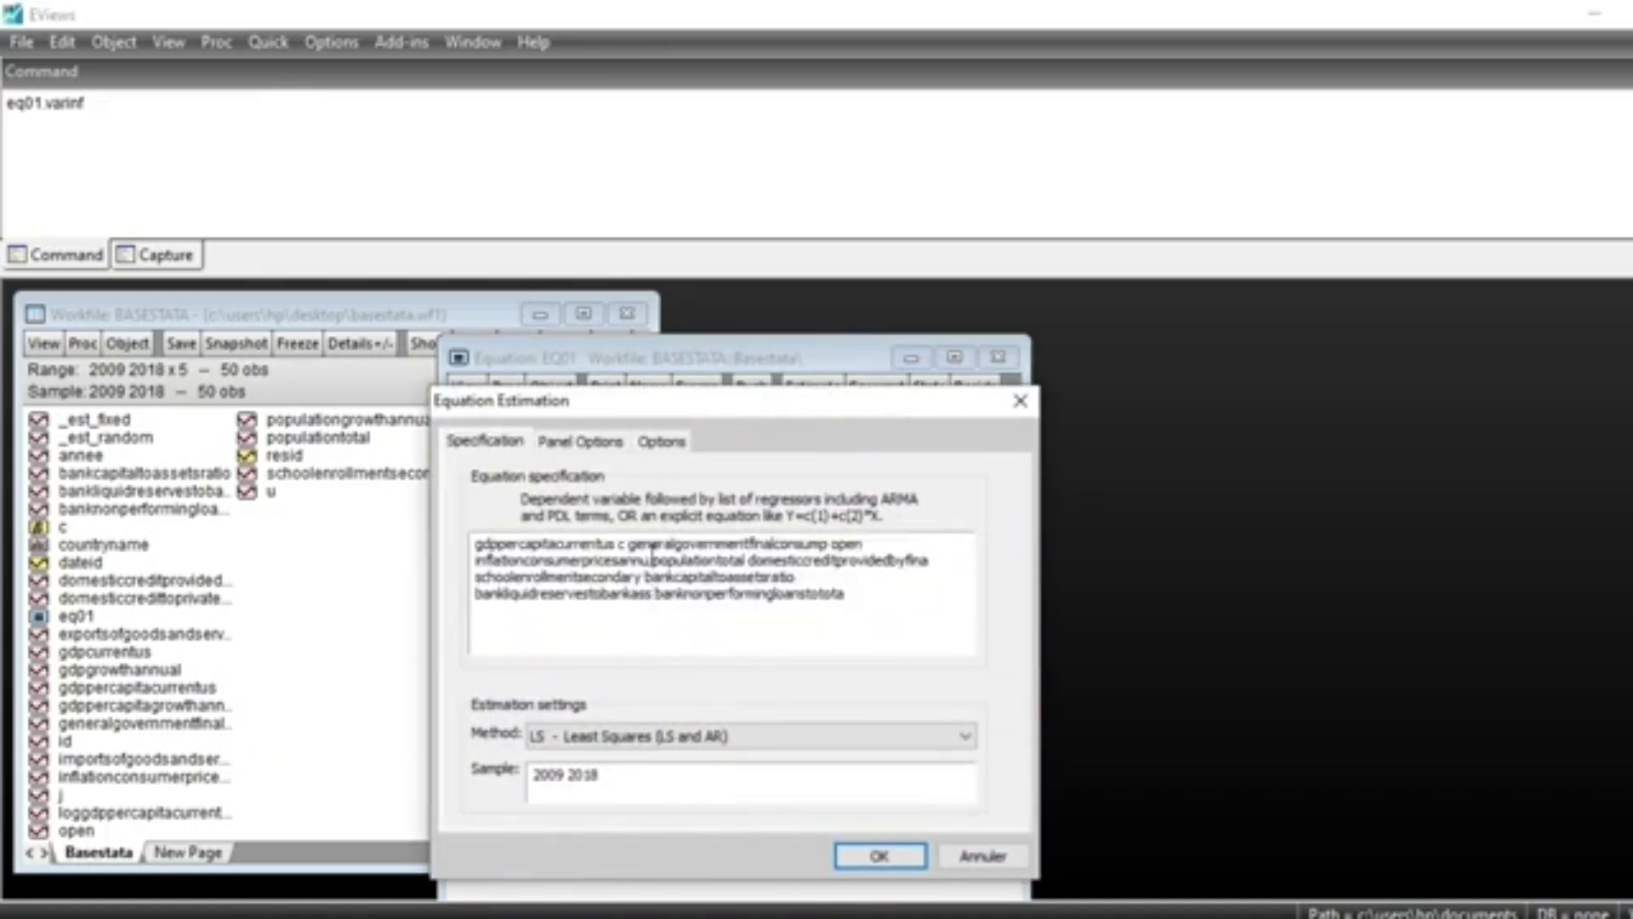
drag(651, 561, 750, 563)
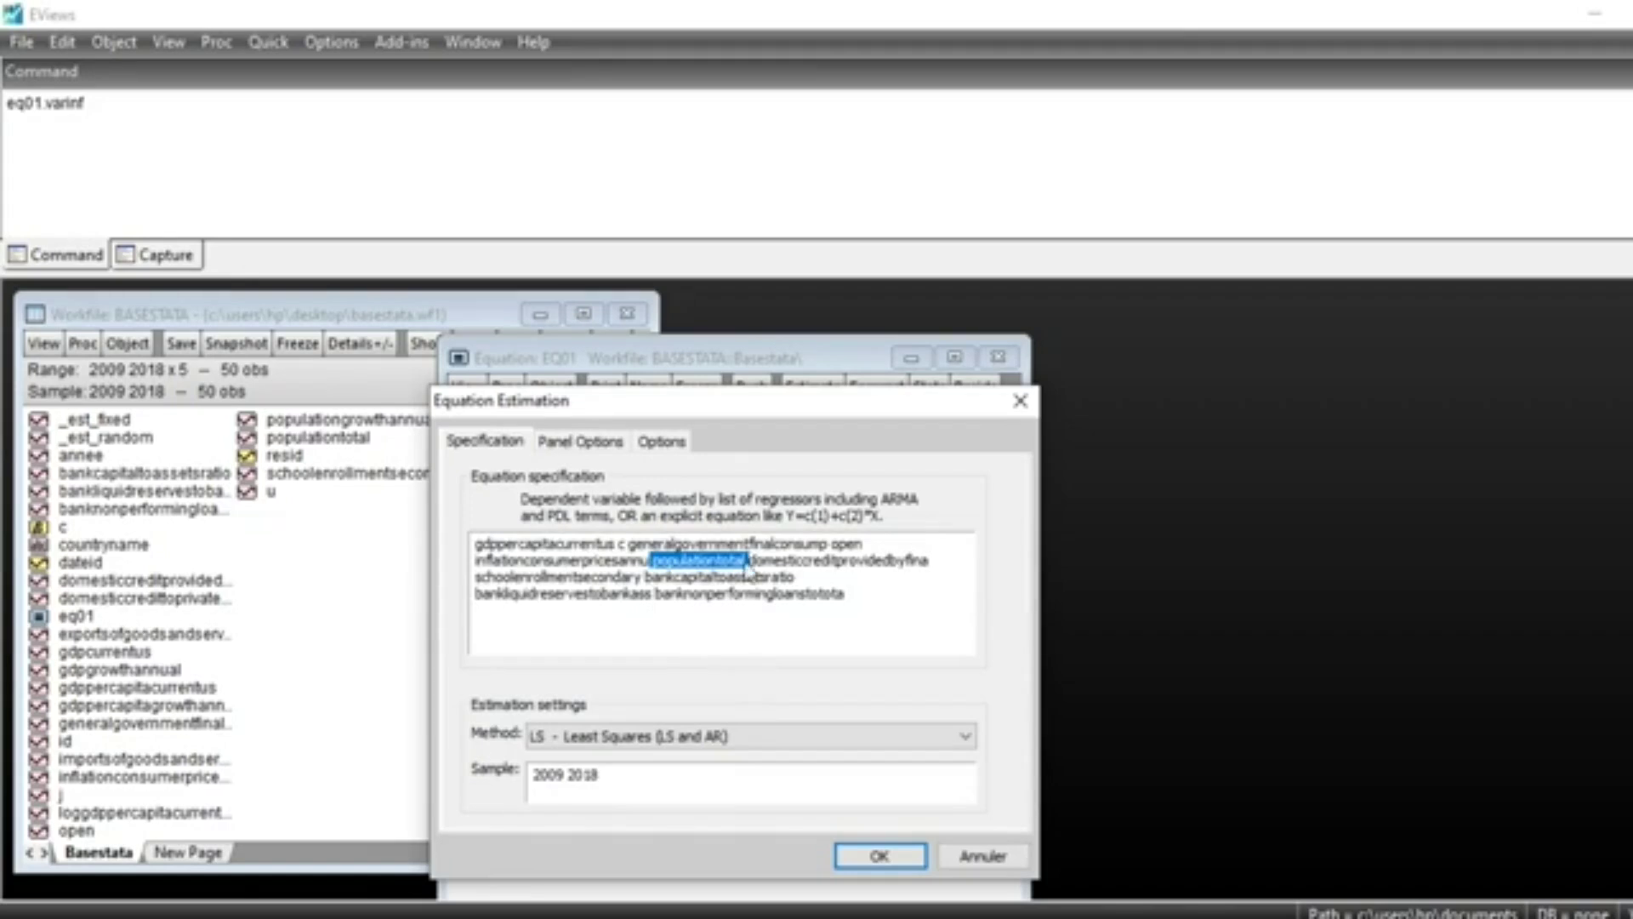
key(Delete)
click(884, 858)
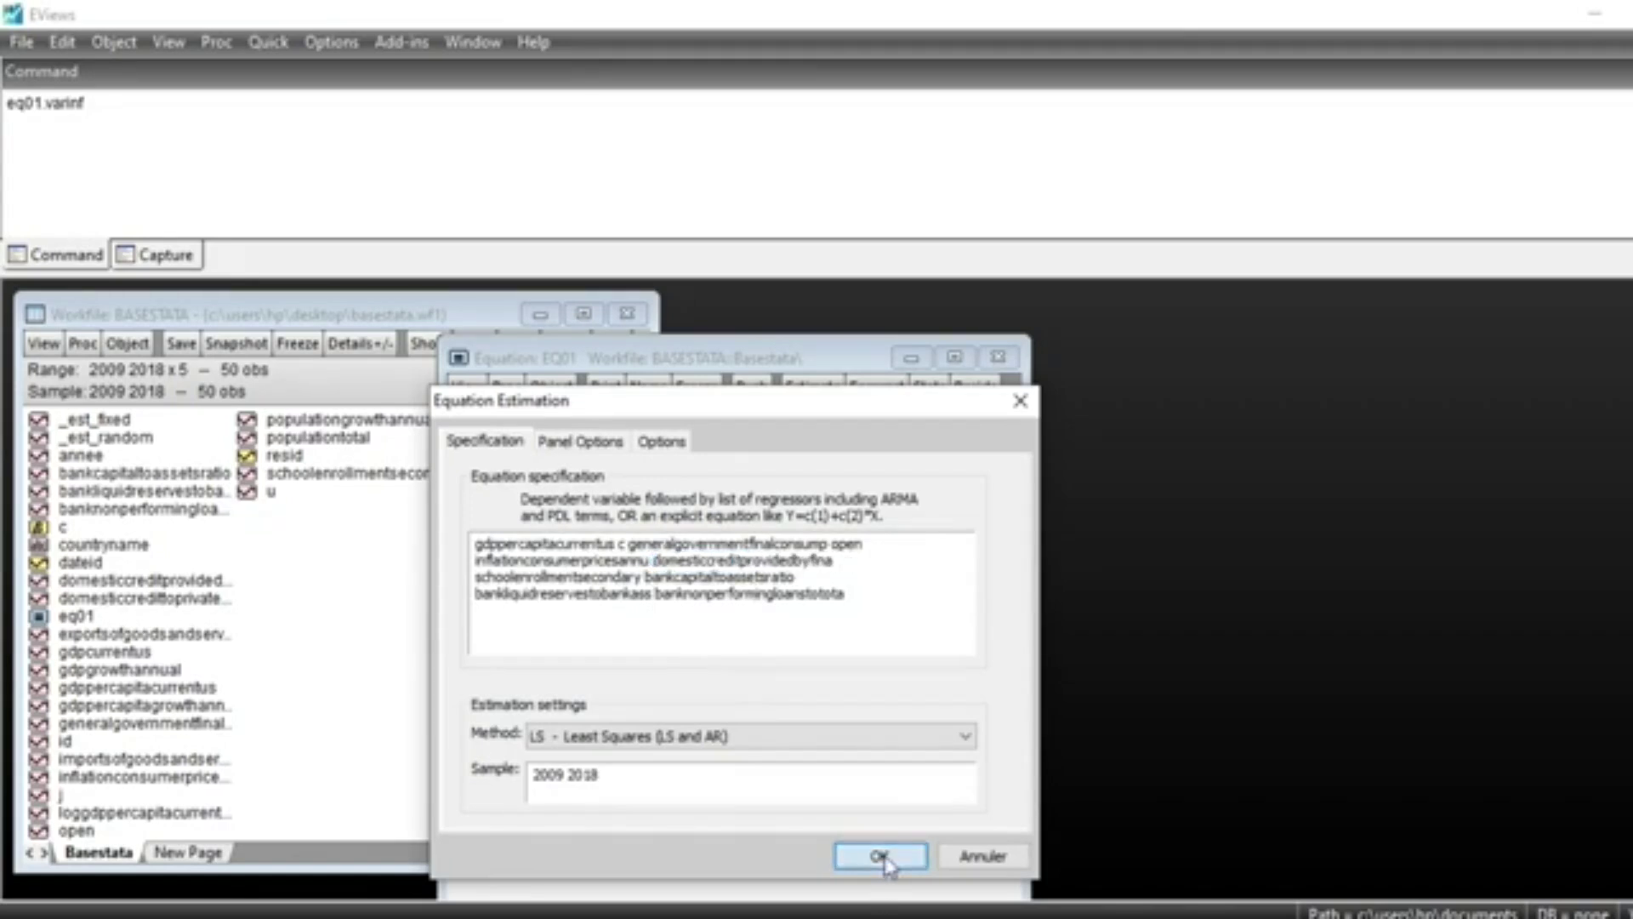
click(103, 99)
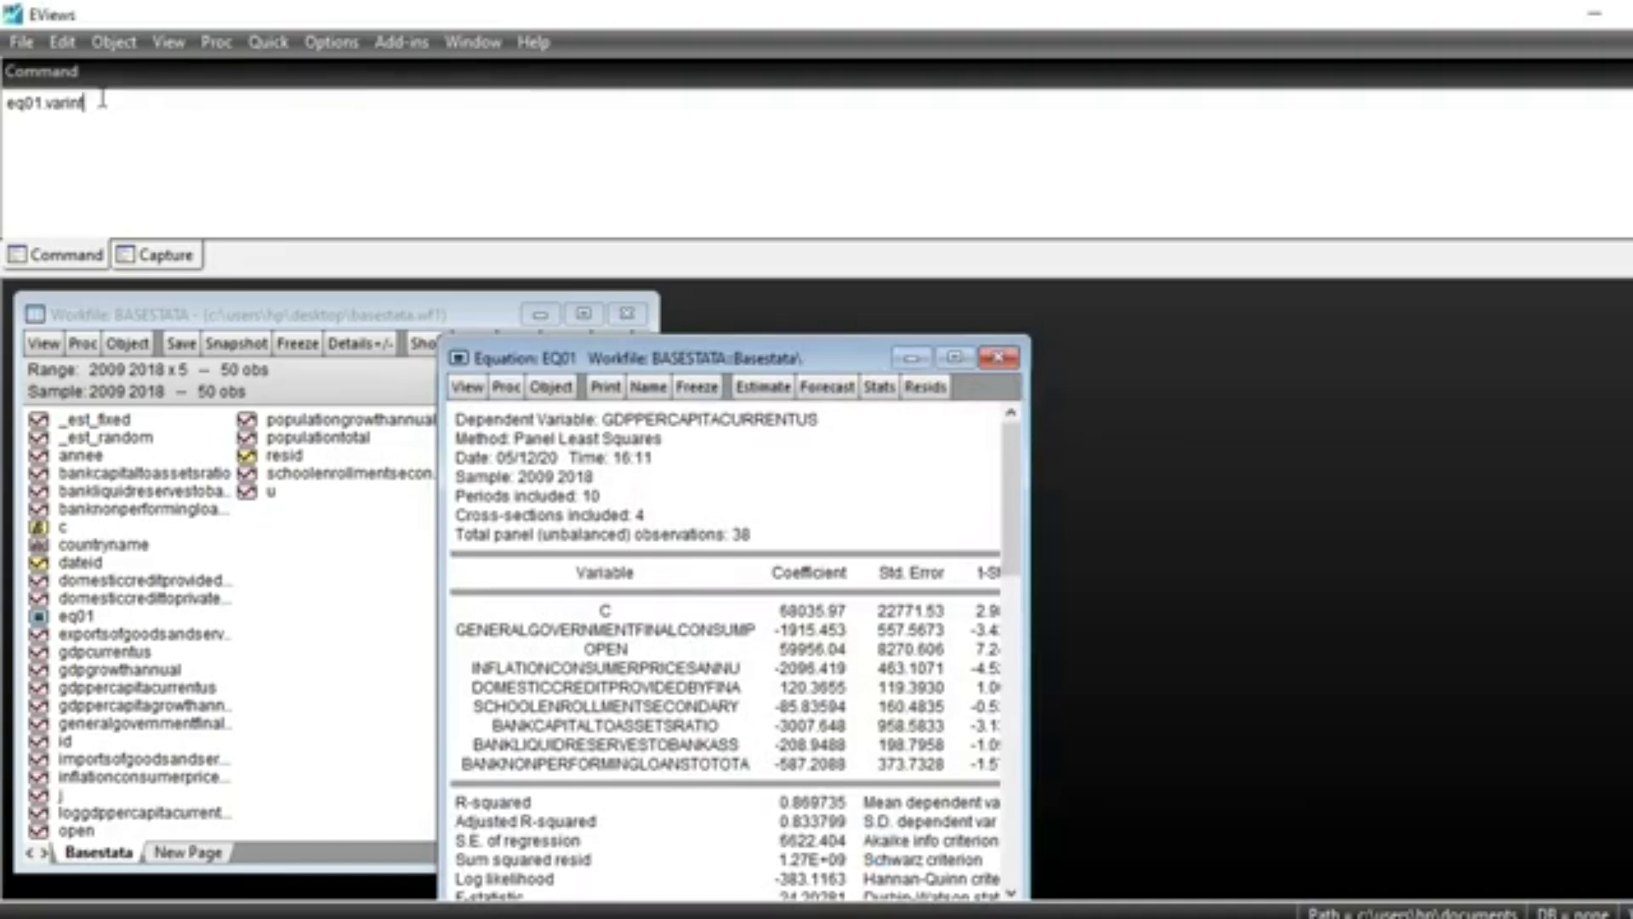
key(Return)
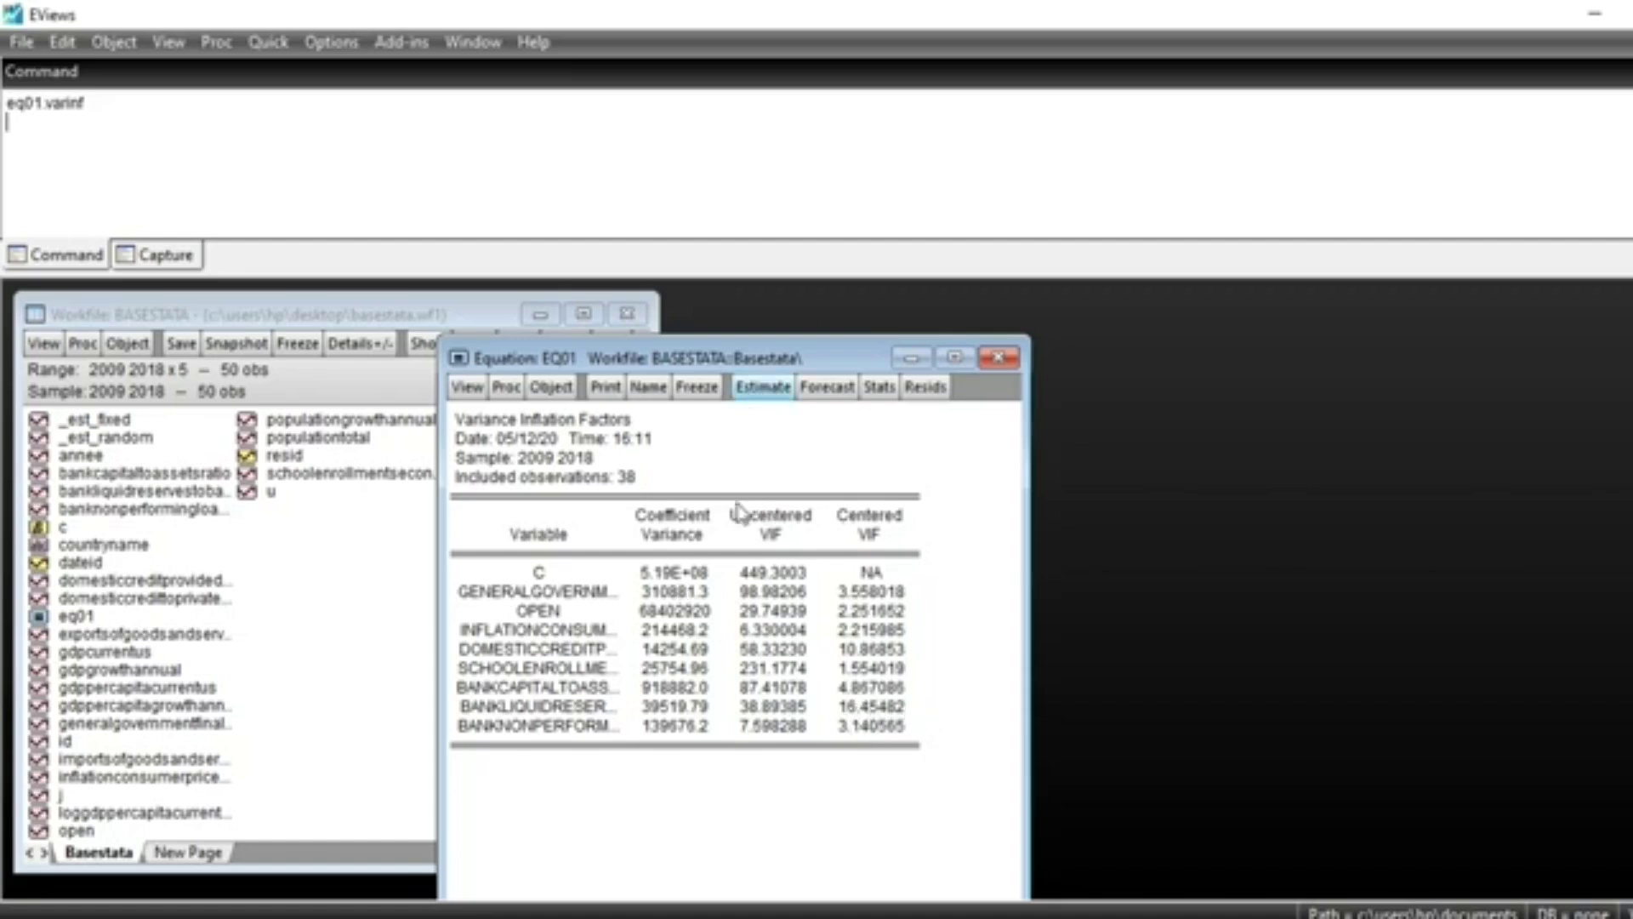
Remove bankliquidreservestobankass from the eq01 specification, re-estimate, widen the output window to show all columns, and rerun eq01.varinf
click(755, 397)
click(652, 599)
drag(653, 599, 474, 600)
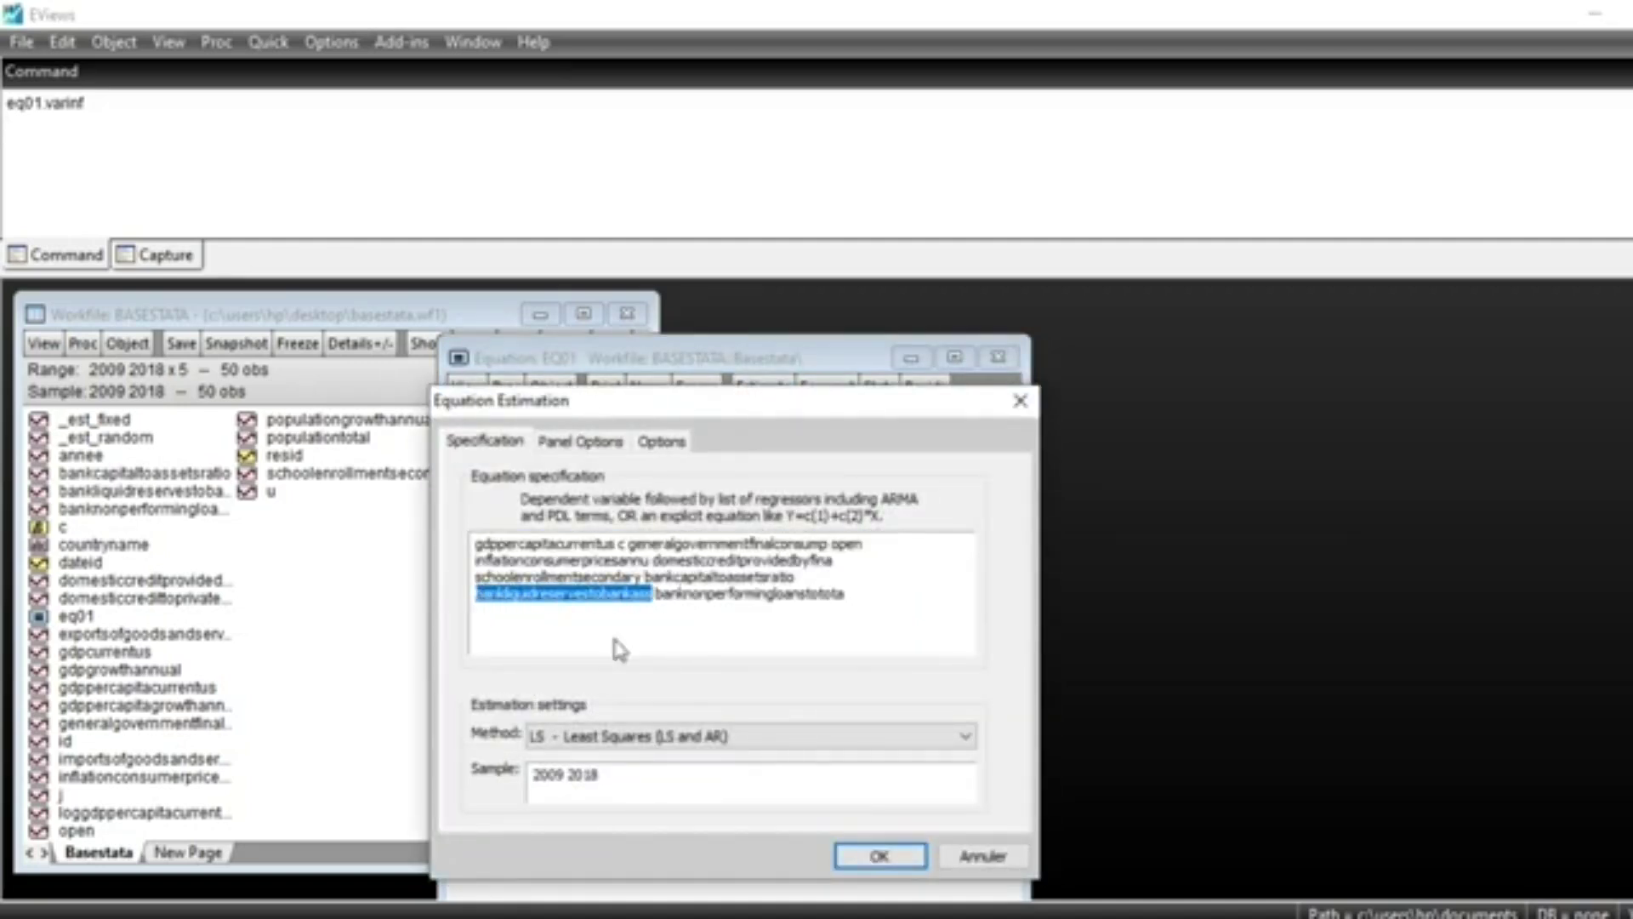
key(BackSpace)
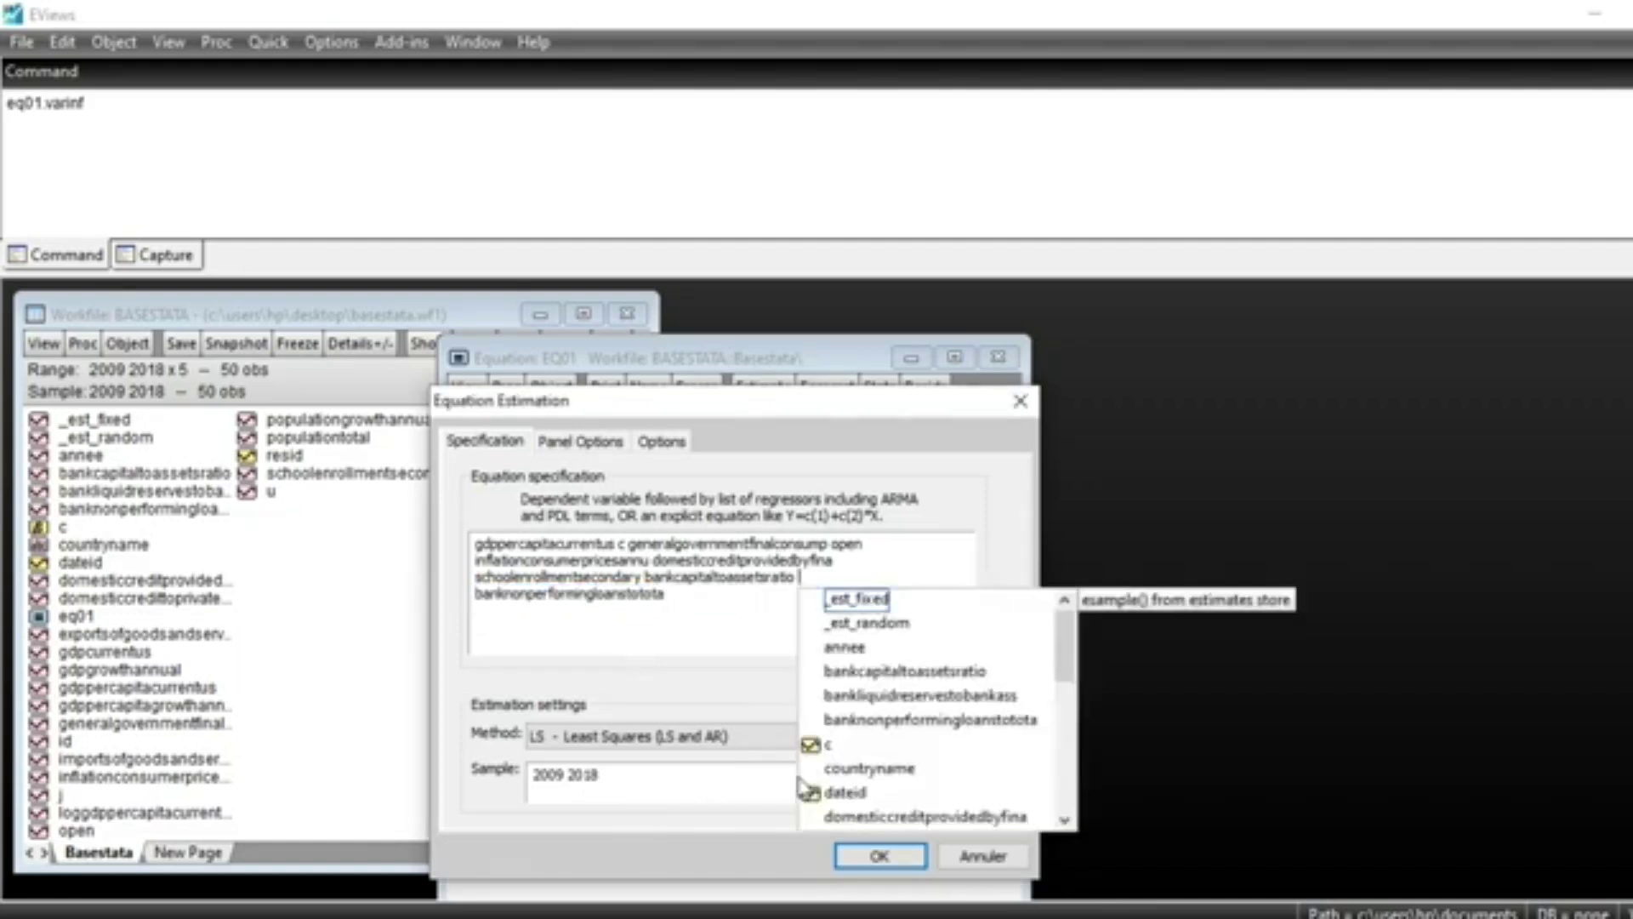
click(876, 858)
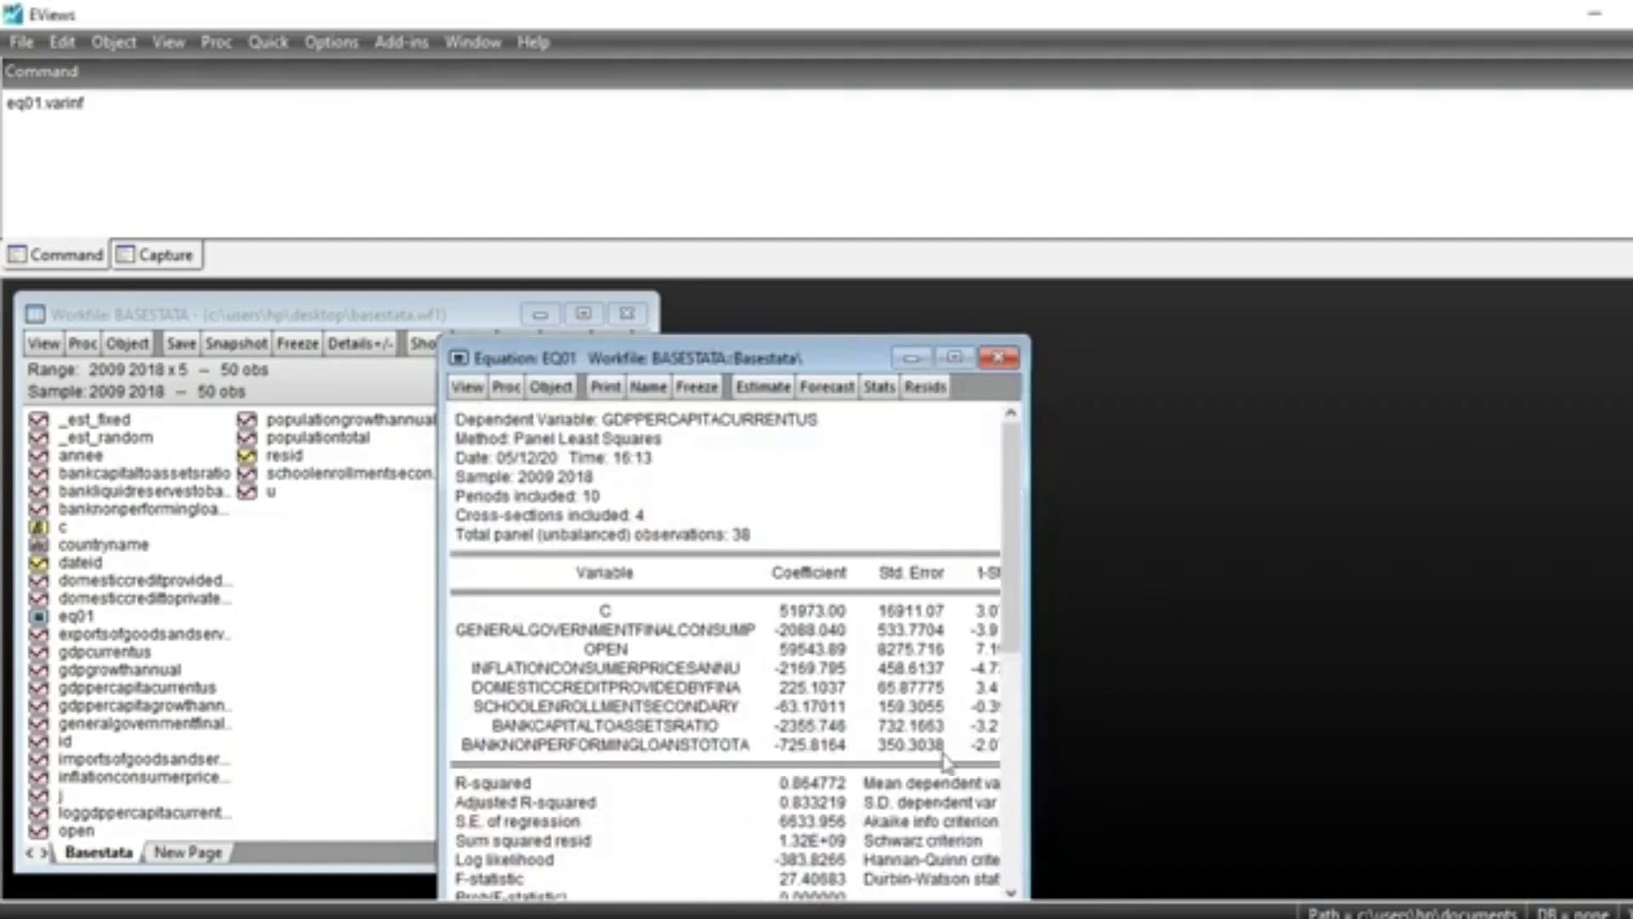
drag(1031, 648, 1255, 647)
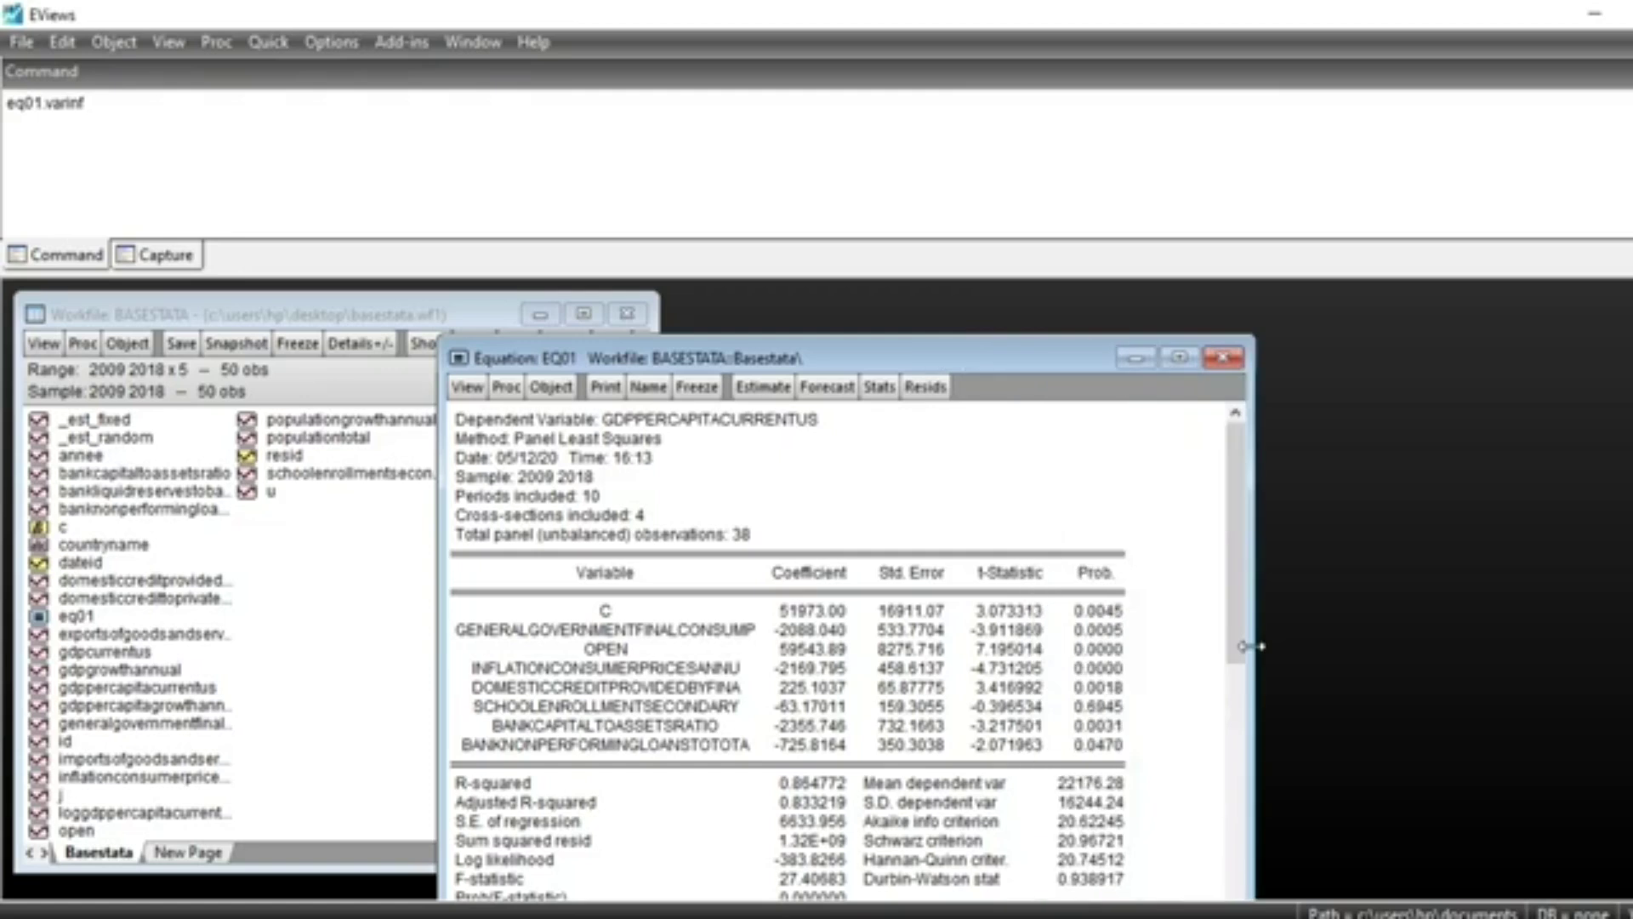
click(109, 102)
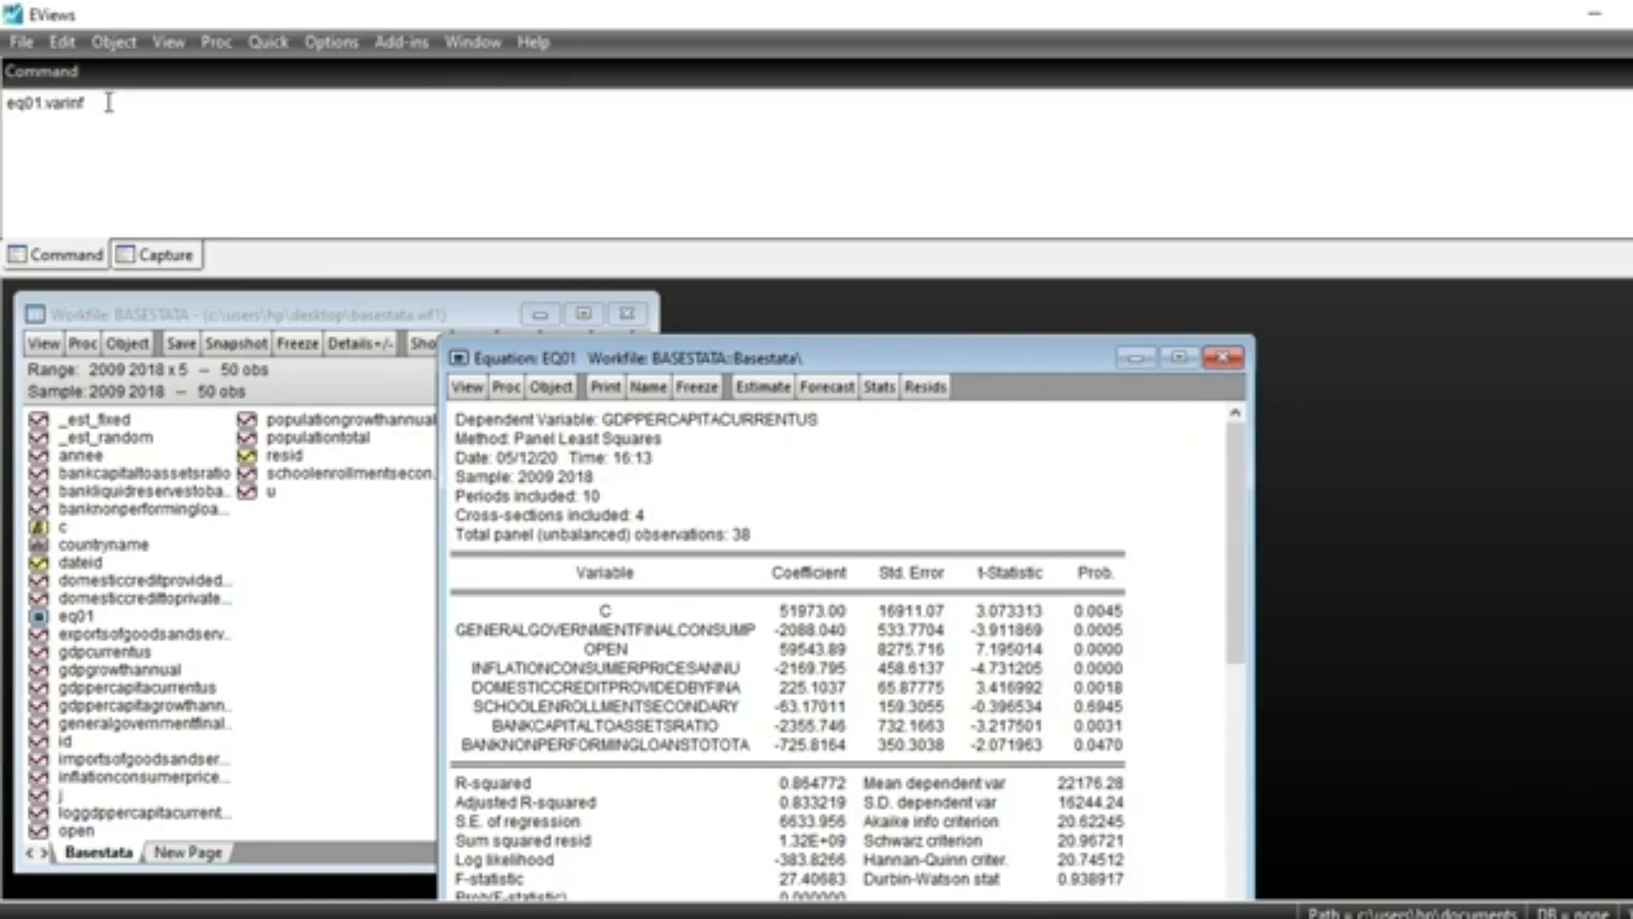
key(Return)
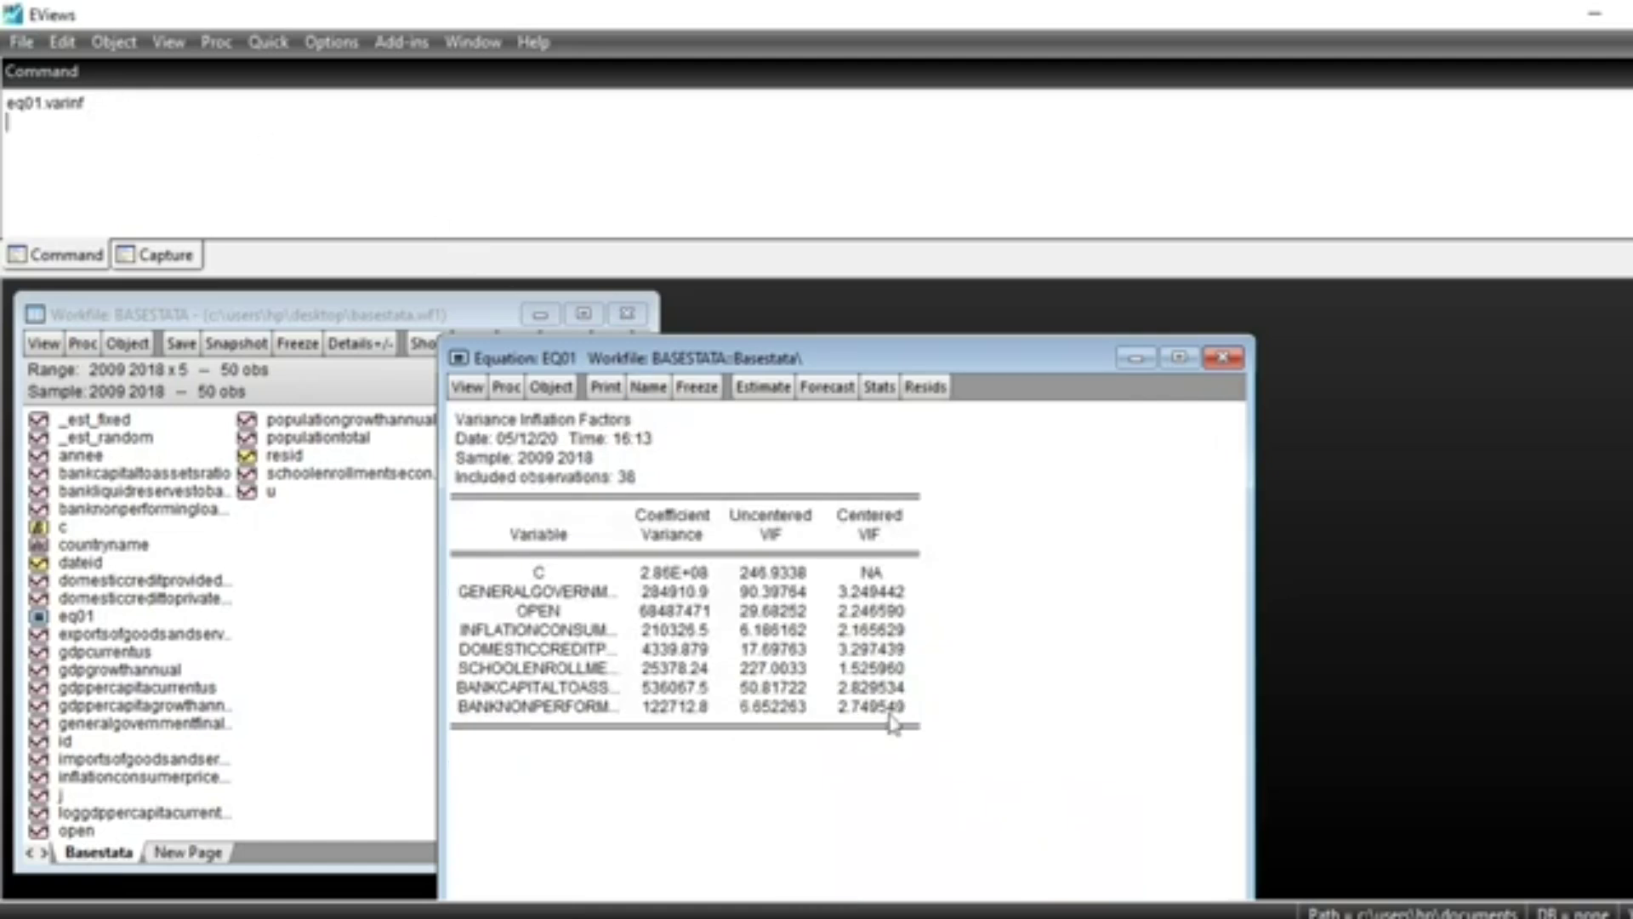